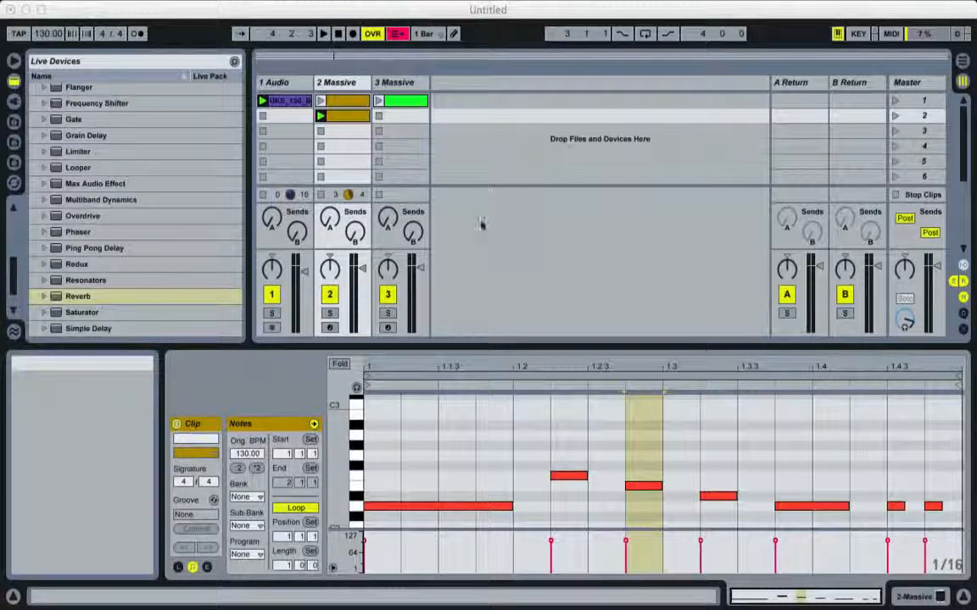
# Play the audio loop together with the second clip on track 2 Massive and the clip on track 3 Massive
pyautogui.click(322, 131)
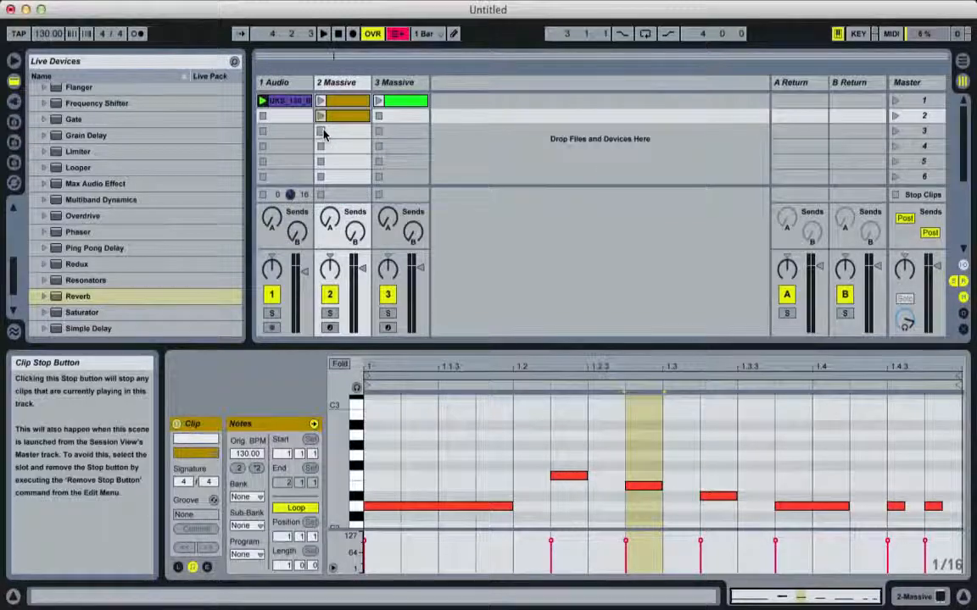
pyautogui.click(262, 101)
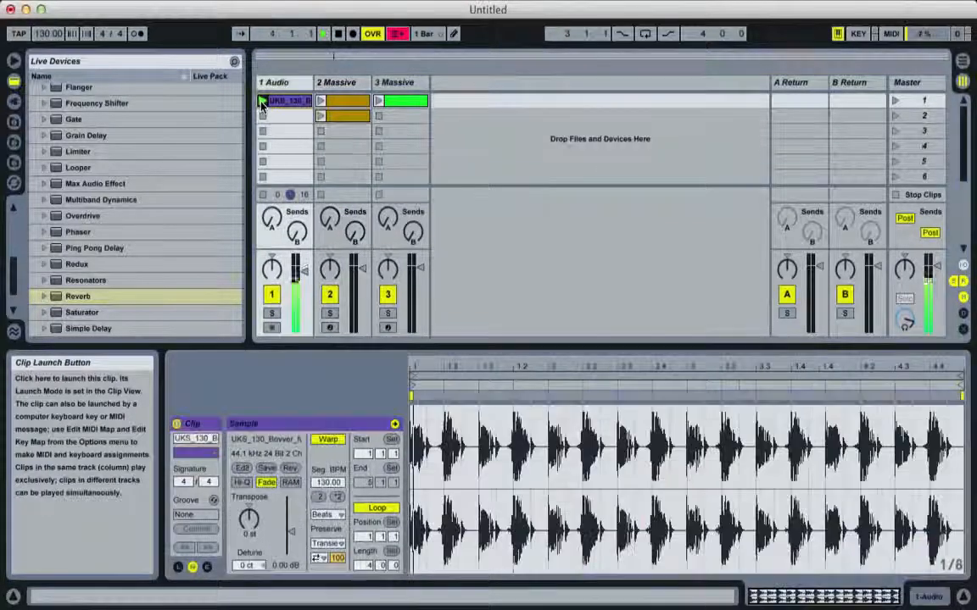
pyautogui.click(320, 116)
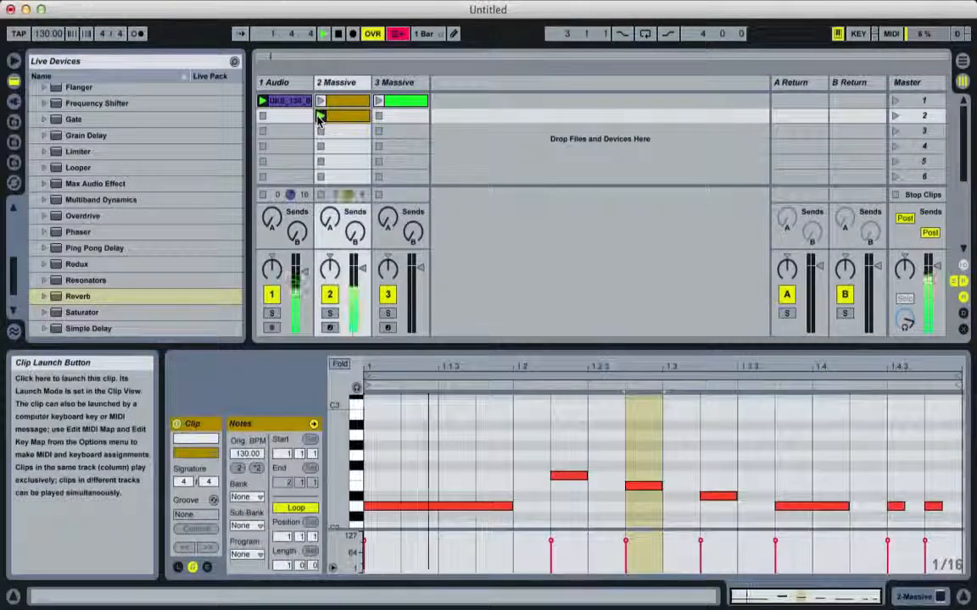
pyautogui.click(379, 102)
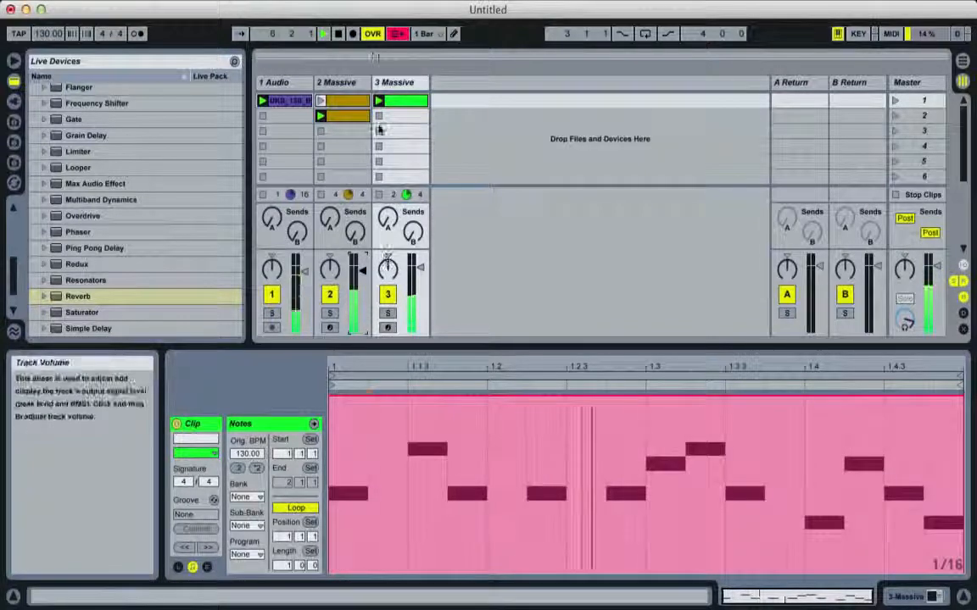
# Stop playback and stop the clips on the audio track and both Massive tracks
pyautogui.click(338, 36)
pyautogui.click(266, 194)
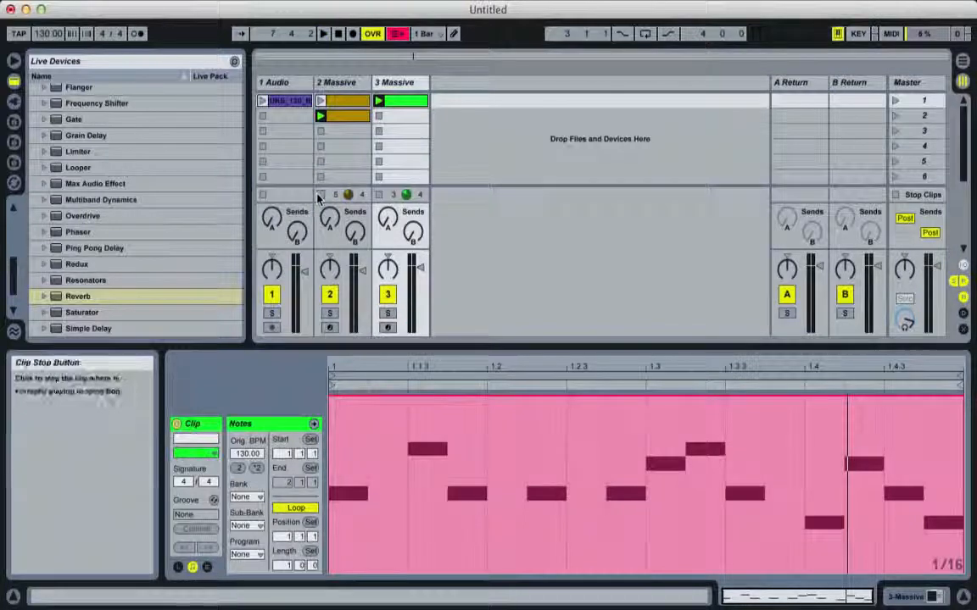
pyautogui.click(320, 195)
pyautogui.click(379, 195)
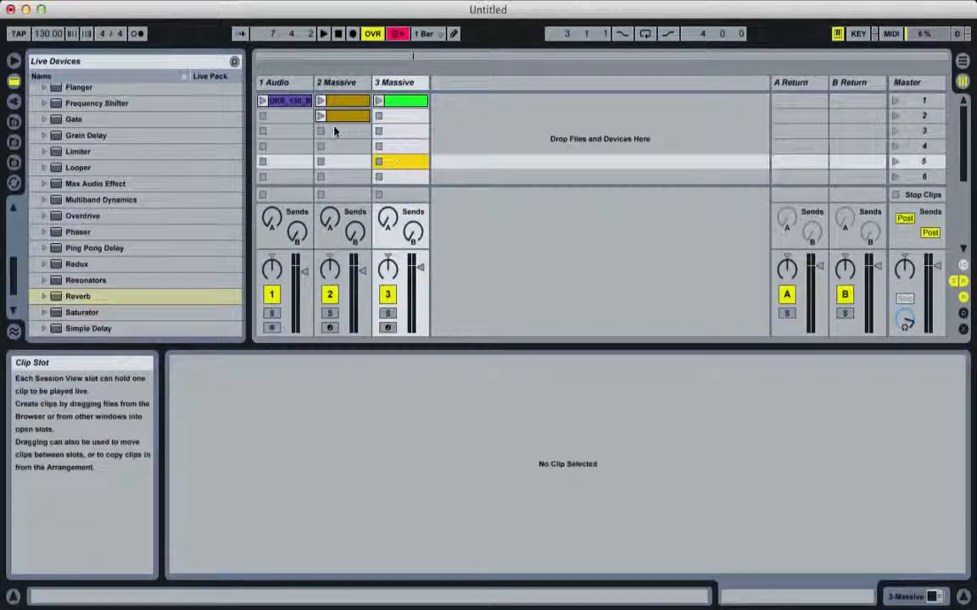
# Play the second clip on track 2 Massive on its own, and stop that clip
pyautogui.click(334, 132)
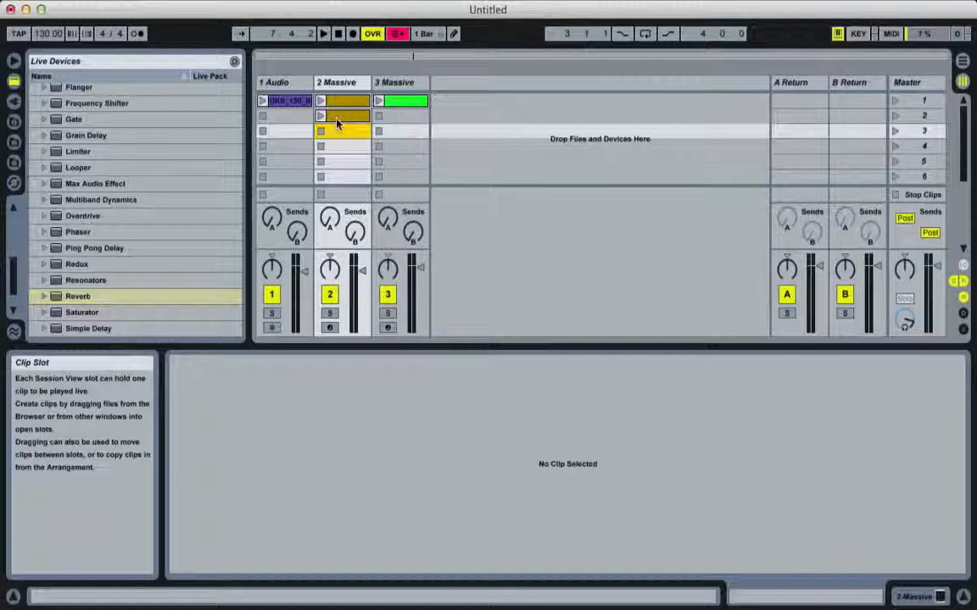
pyautogui.click(333, 118)
pyautogui.click(320, 116)
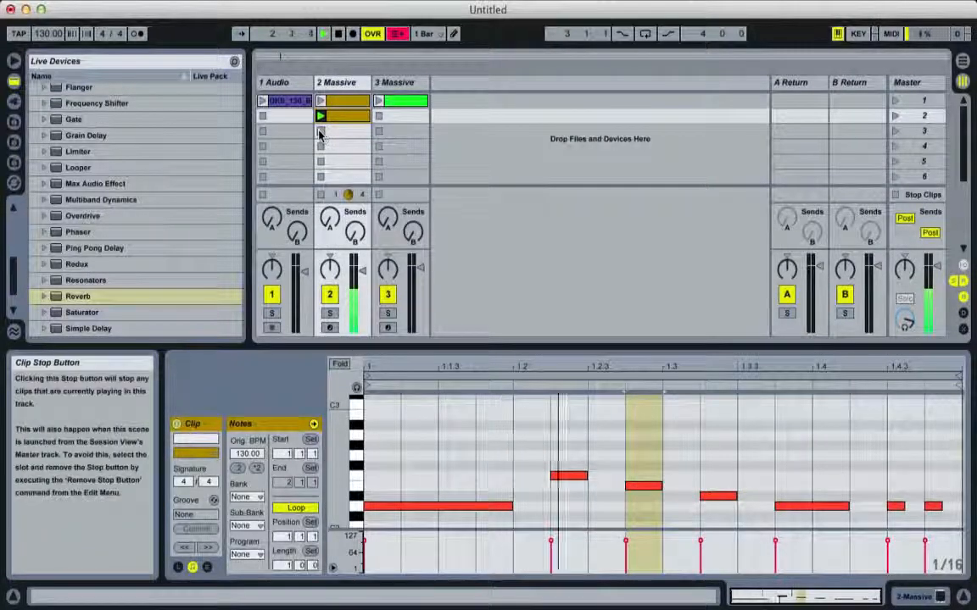
pyautogui.click(320, 134)
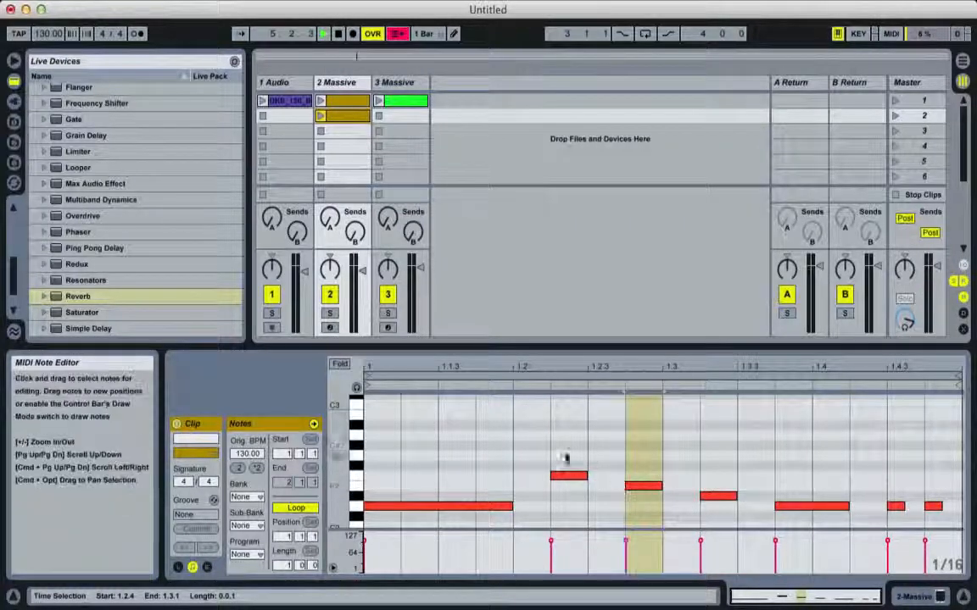
# In the first clip on track 2 Massive, lengthen the three short middle notes until each meets the following note, and play the clip
pyautogui.click(354, 104)
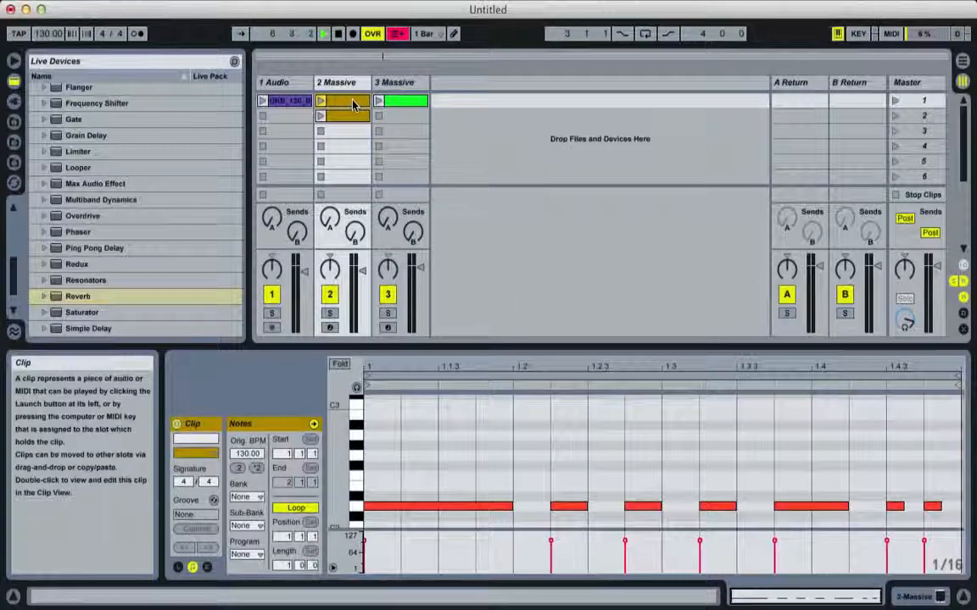
pyautogui.click(585, 507)
pyautogui.moveTo(591, 507); pyautogui.dragTo(772, 504)
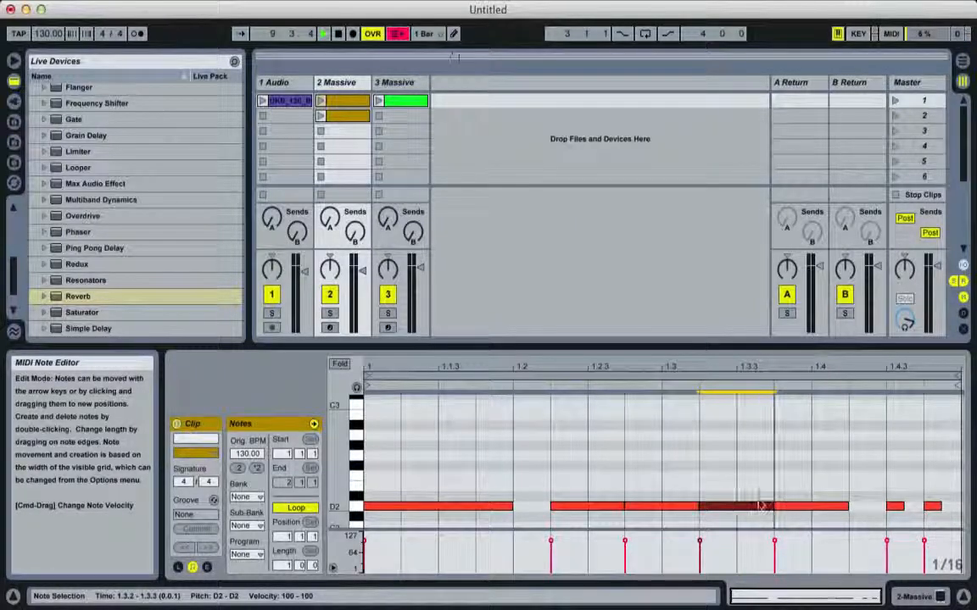
pyautogui.click(320, 100)
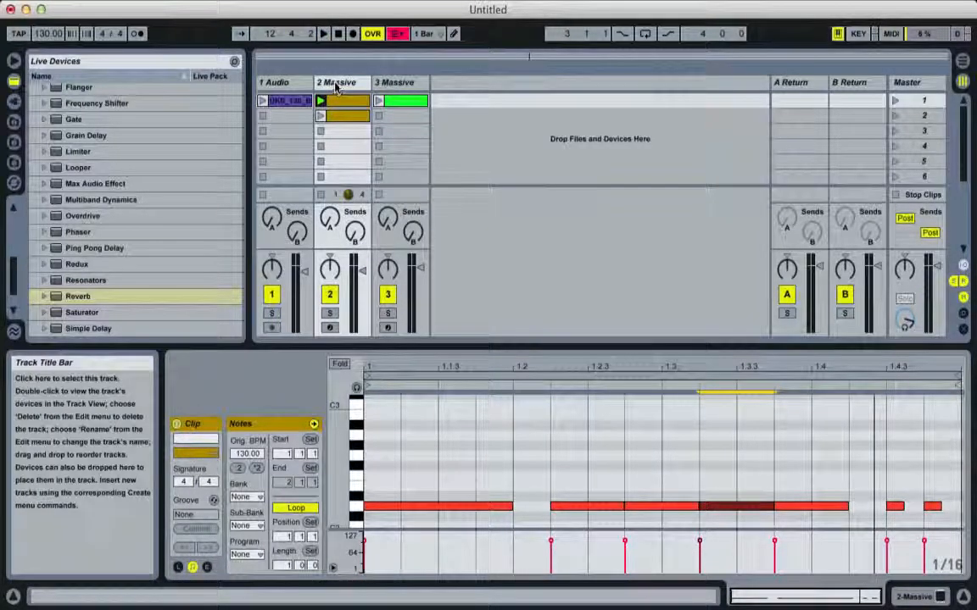
# Open the Massive instrument on track 2, check its up and down pitchbend range on the OSC page, and close it
pyautogui.doubleClick(337, 90)
pyautogui.click(209, 424)
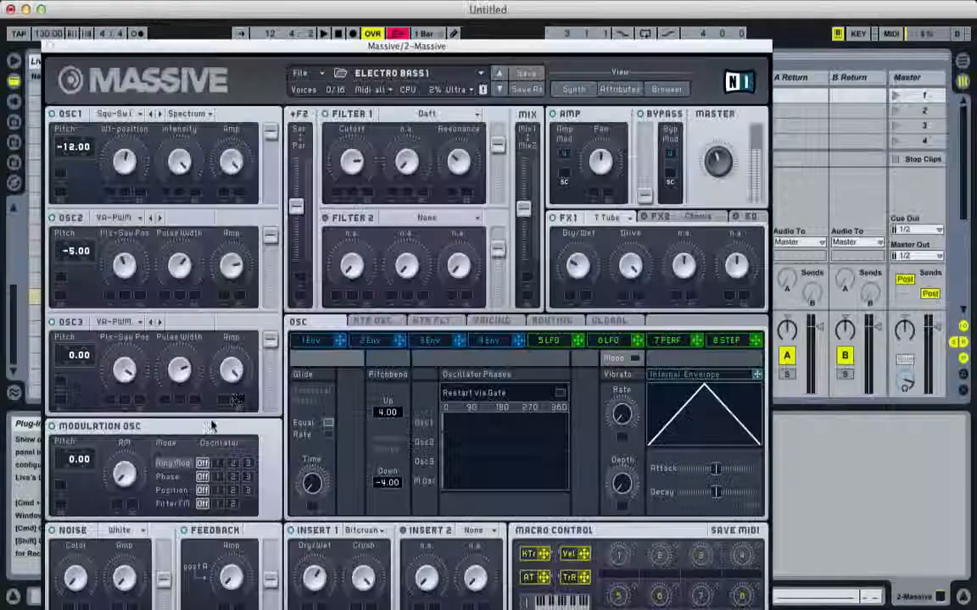
pyautogui.click(322, 323)
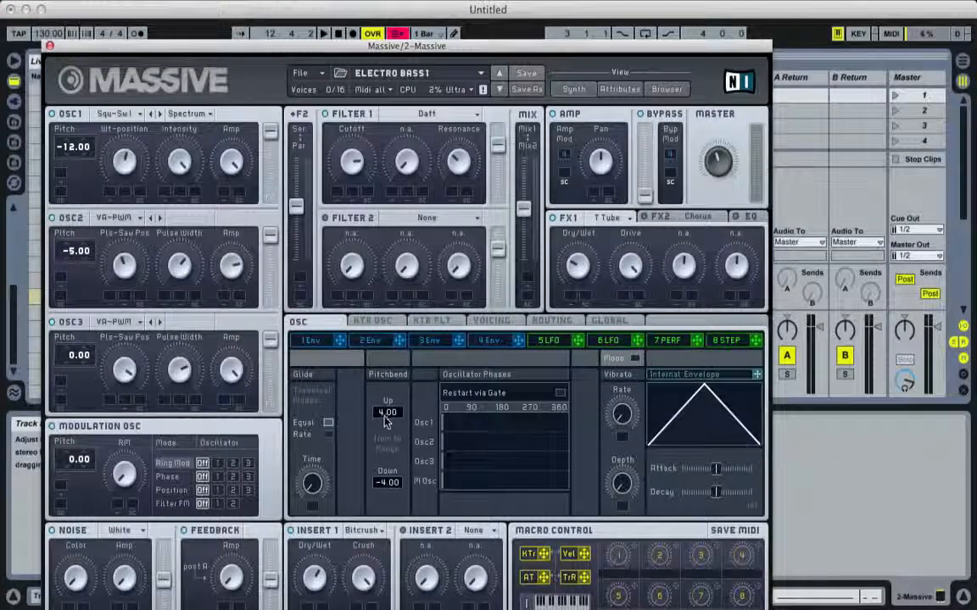
pyautogui.click(49, 45)
# Show the envelopes of the first clip on track 2 Massive and choose Pitch Bend as the envelope to edit
pyautogui.click(343, 99)
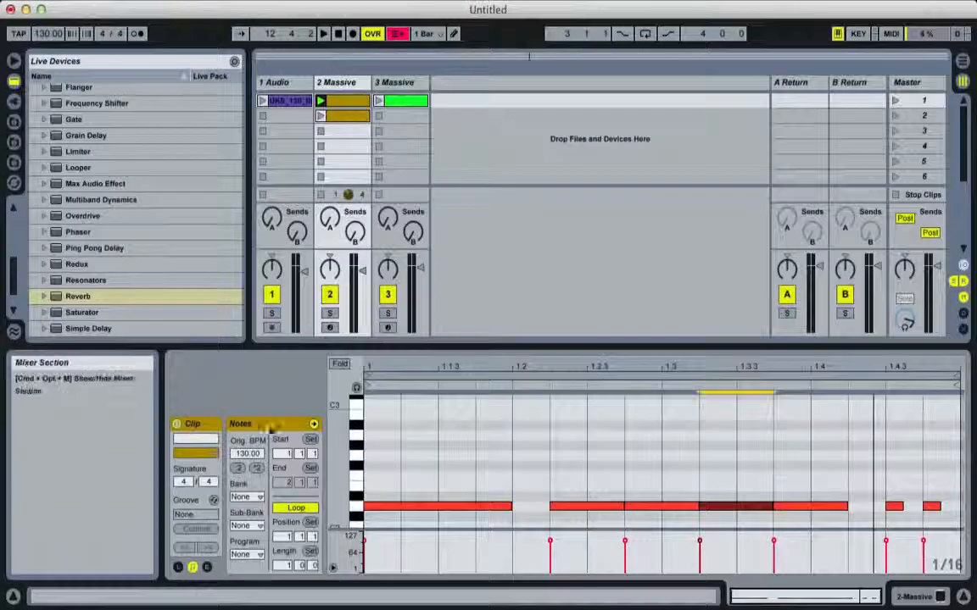
pyautogui.click(206, 568)
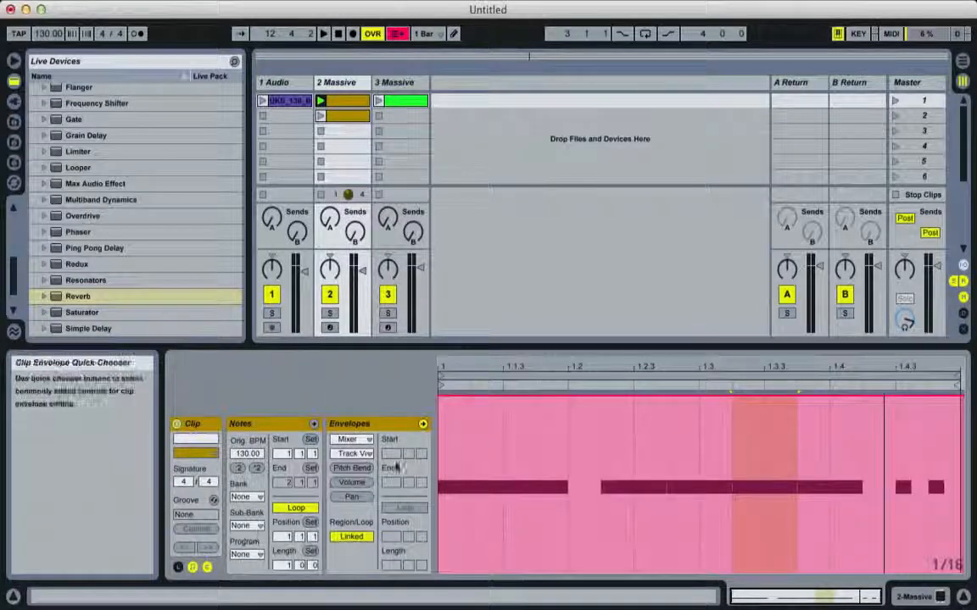
pyautogui.click(704, 440)
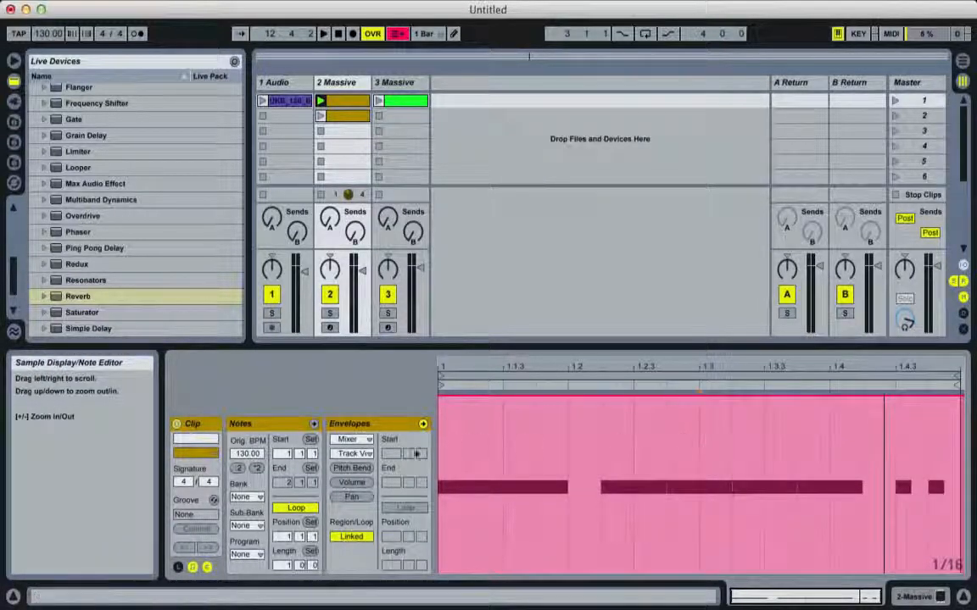
pyautogui.click(356, 468)
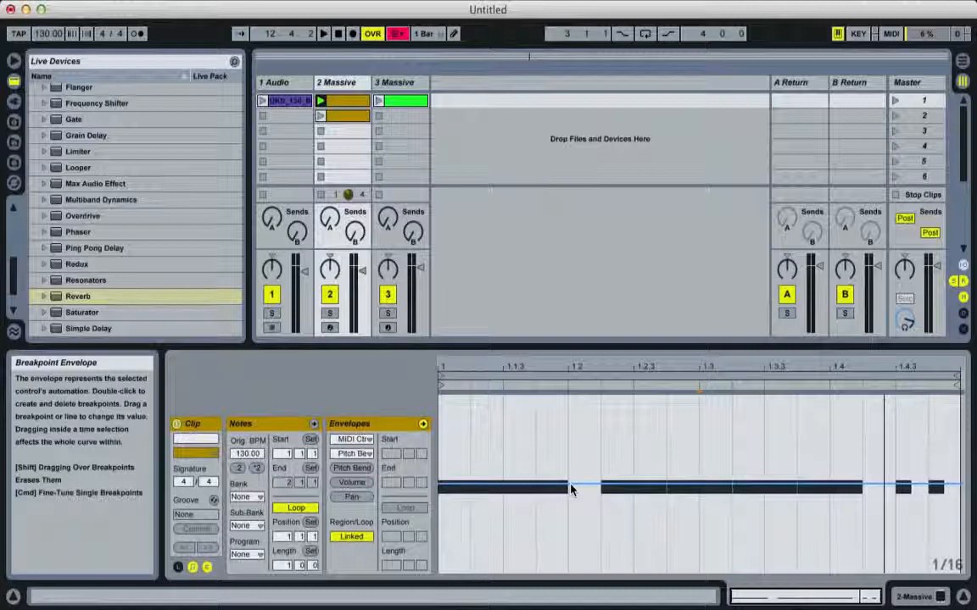
pyautogui.press('b')
pyautogui.moveTo(574, 481)
pyautogui.mouseDown()
pyautogui.moveTo(584, 408)
pyautogui.moveTo(582, 562)
pyautogui.moveTo(584, 475)
pyautogui.moveTo(584, 525)
pyautogui.mouseUp()
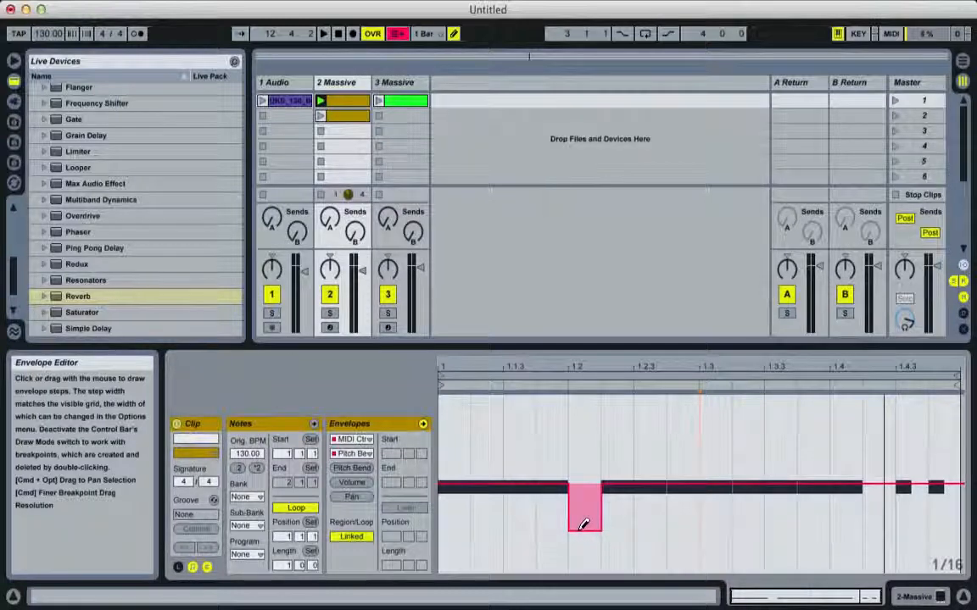
pyautogui.press('super+z')
pyautogui.press('b')
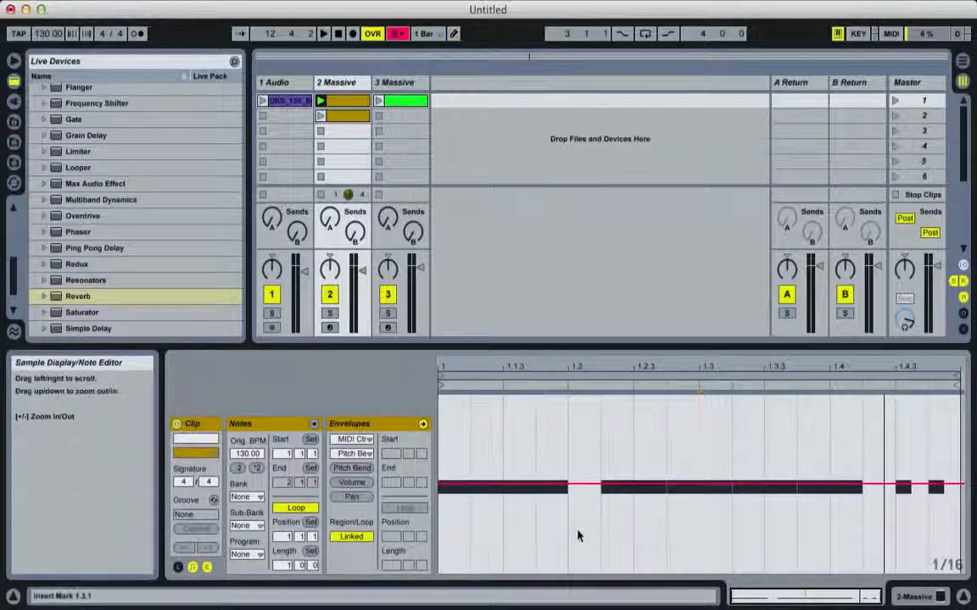
# Add pitch bend breakpoints at 1.2, just before 1.2.2 and at 1.3.4, and raise the middle one to the maximum
pyautogui.doubleClick(571, 485)
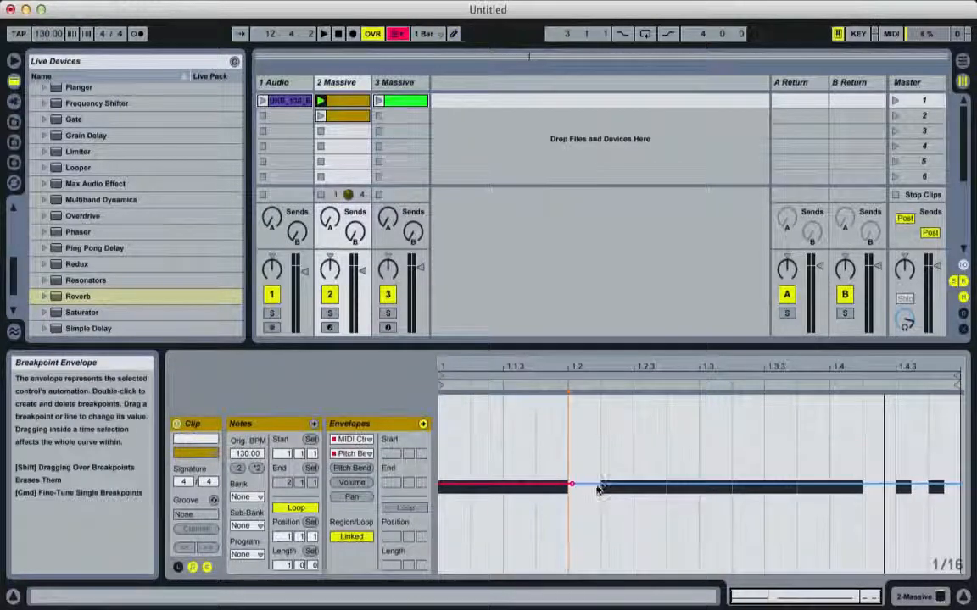
pyautogui.doubleClick(597, 485)
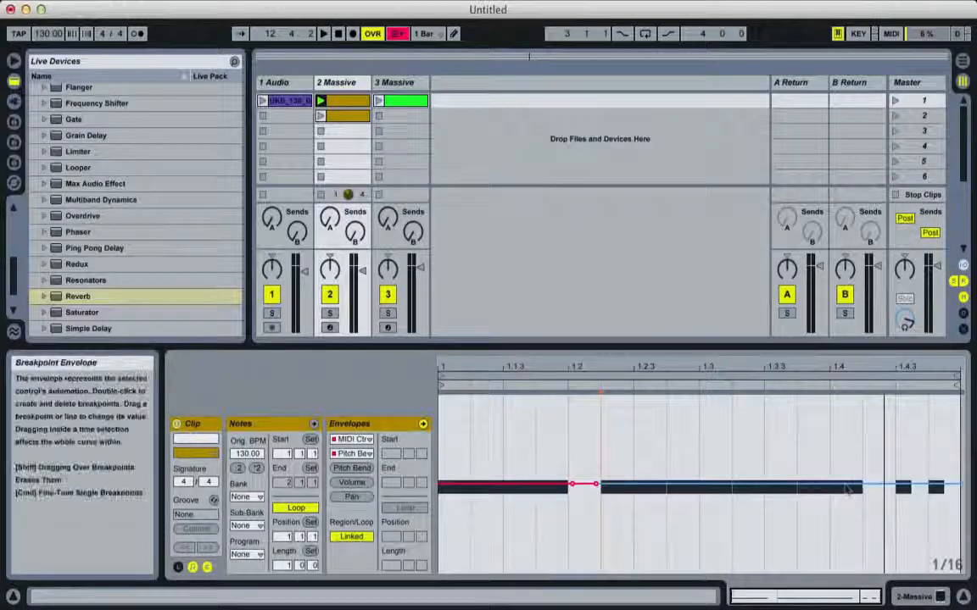
pyautogui.doubleClick(796, 485)
pyautogui.moveTo(796, 485); pyautogui.dragTo(798, 488)
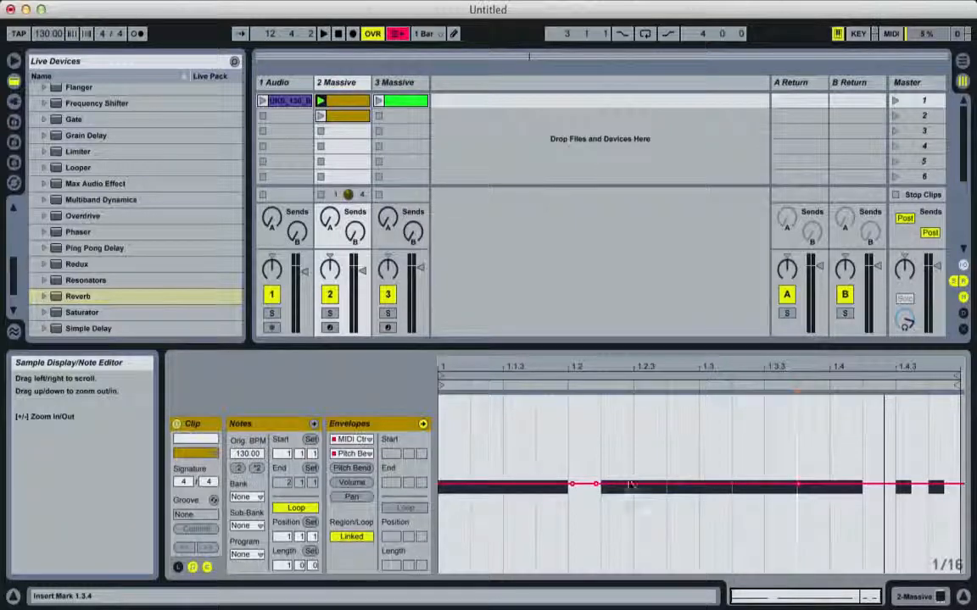
pyautogui.moveTo(597, 485); pyautogui.dragTo(597, 397)
# Compare the pitch-bent first clip with the second clip on track 2 Massive by playing them in alternation
pyautogui.click(321, 102)
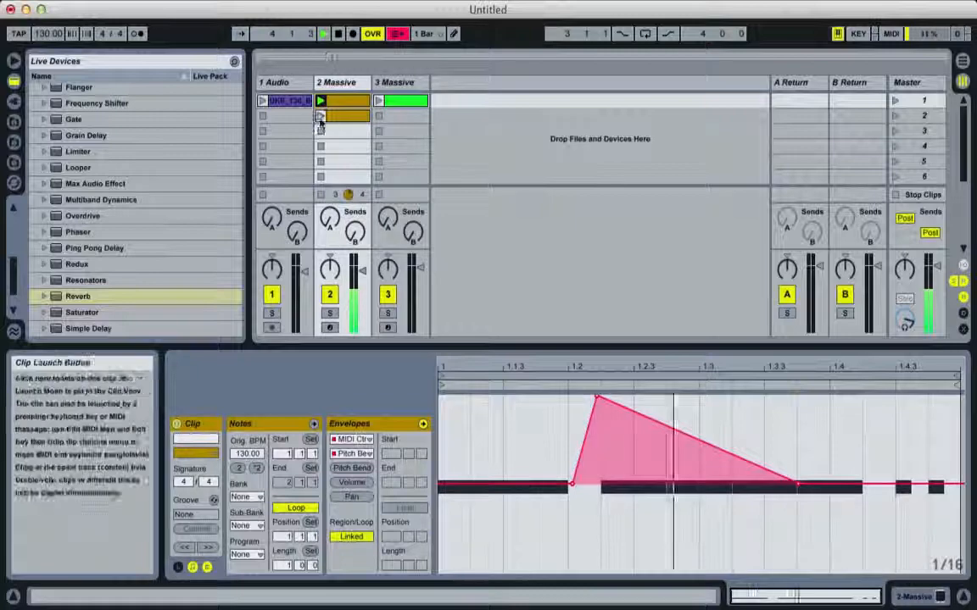
pyautogui.click(320, 117)
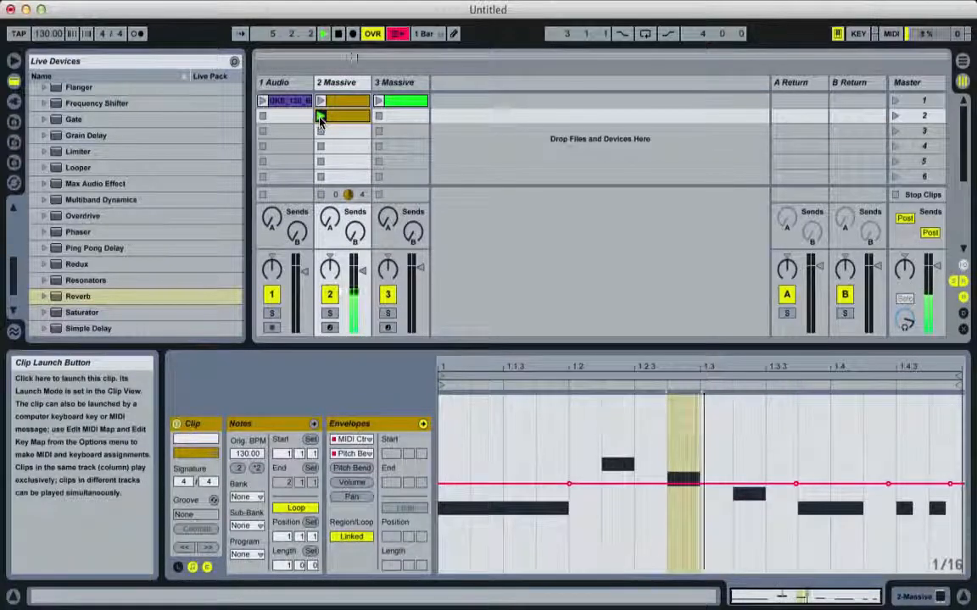
pyautogui.click(320, 101)
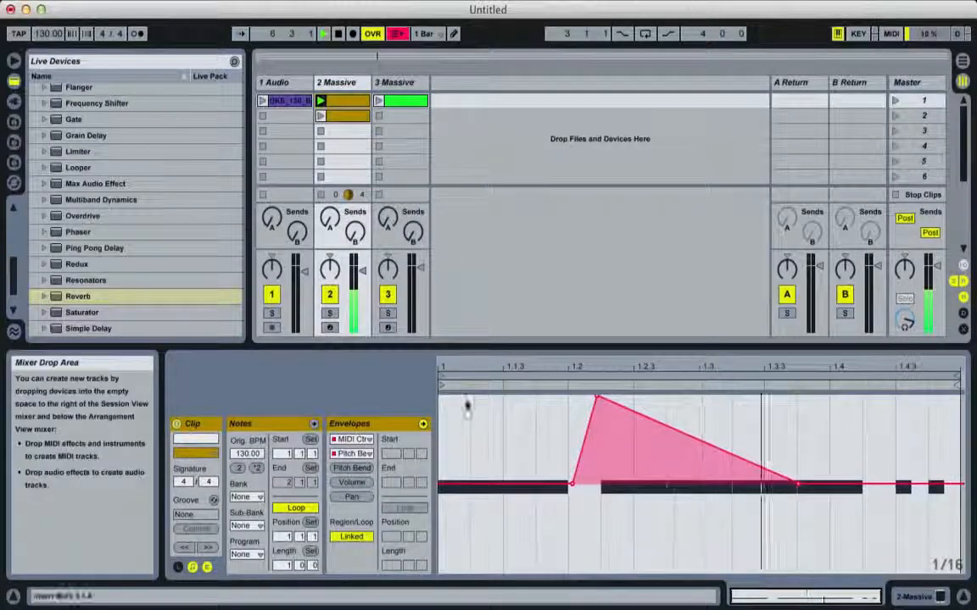
# Shorten each of the three middle D2 notes by a 1/32 to leave gaps between them, and play the clip
pyautogui.click(205, 567)
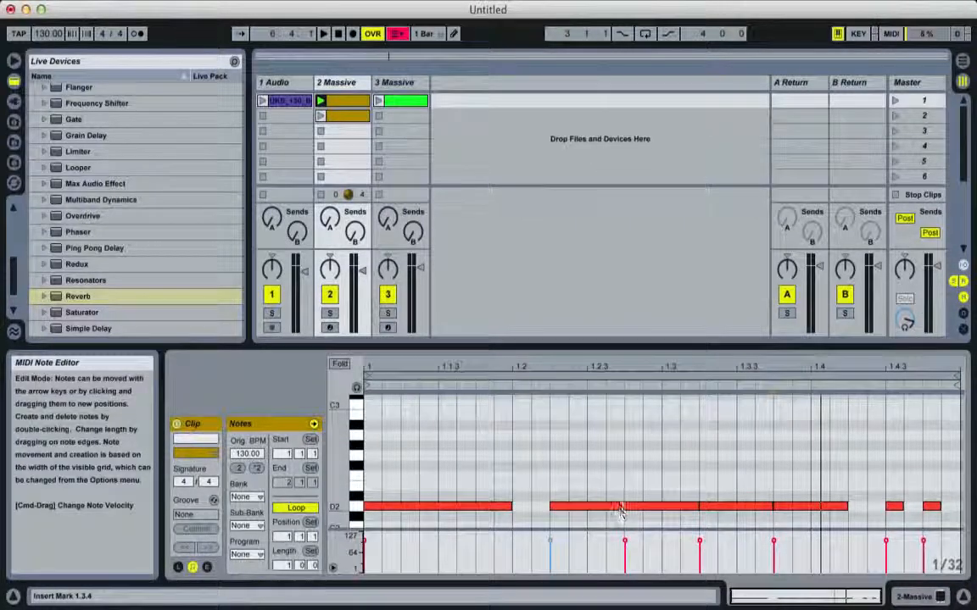
pyautogui.moveTo(621, 509); pyautogui.dragTo(606, 508)
pyautogui.moveTo(696, 508); pyautogui.dragTo(683, 509)
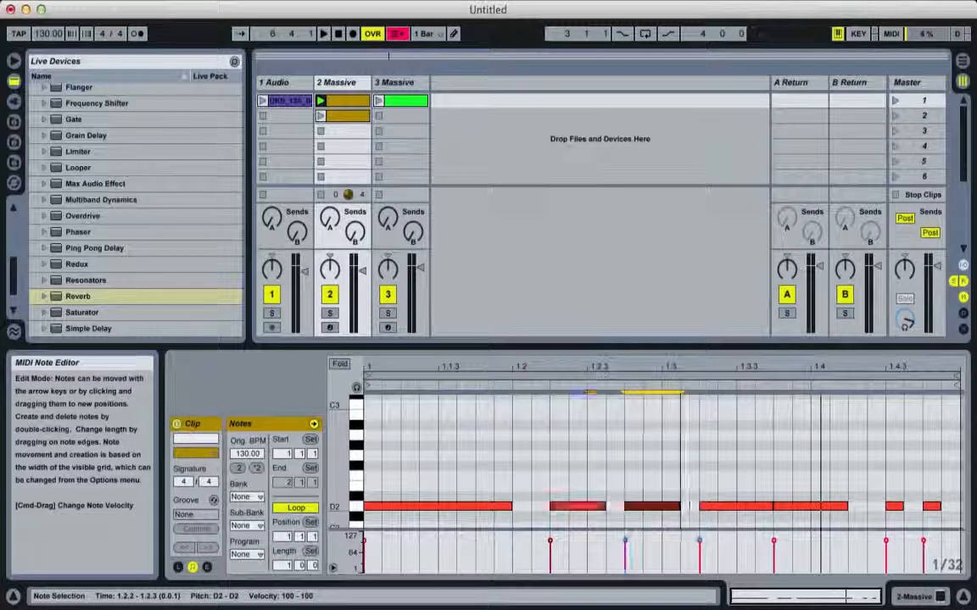
pyautogui.moveTo(772, 508); pyautogui.dragTo(765, 508)
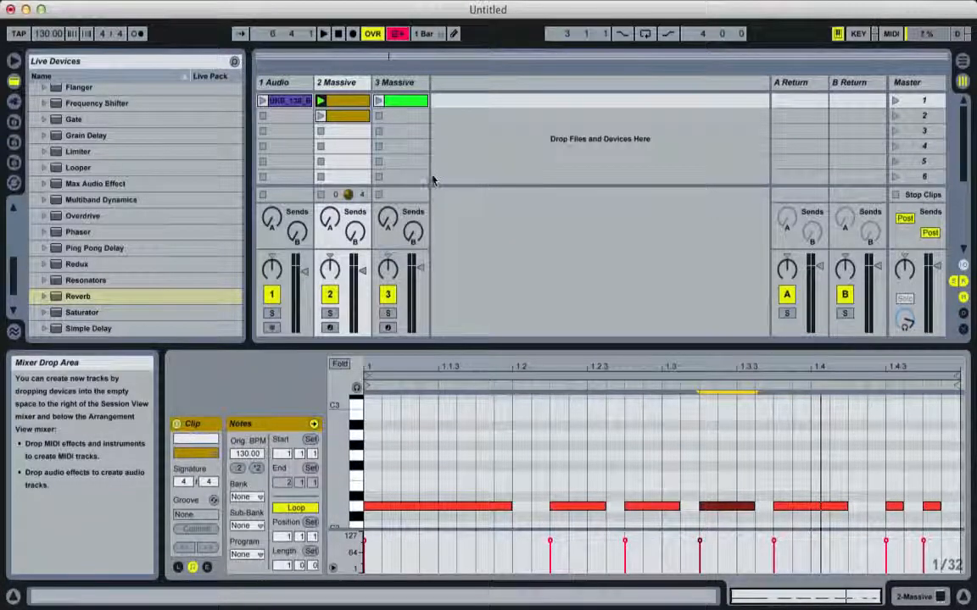
pyautogui.click(320, 101)
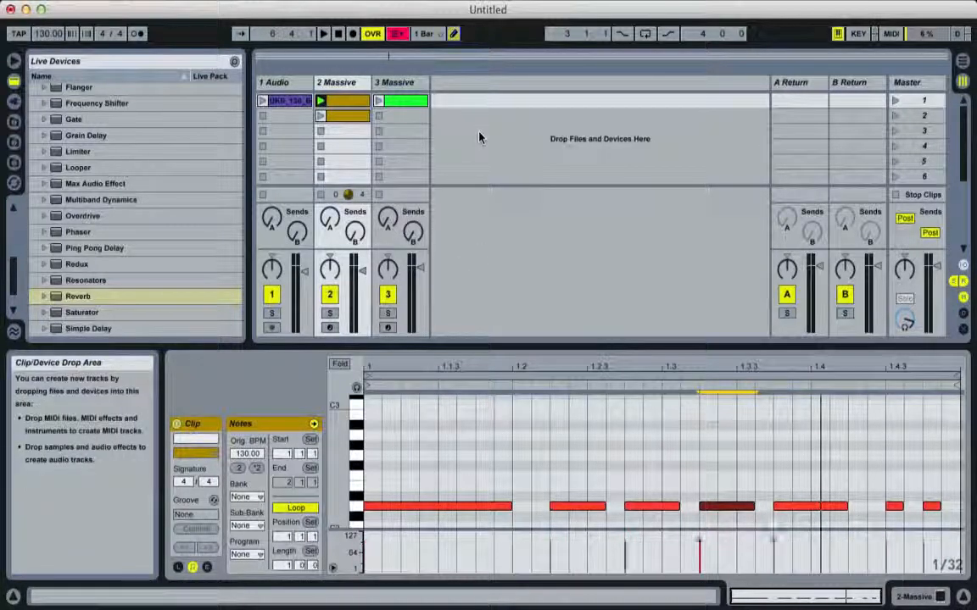
pyautogui.click(320, 101)
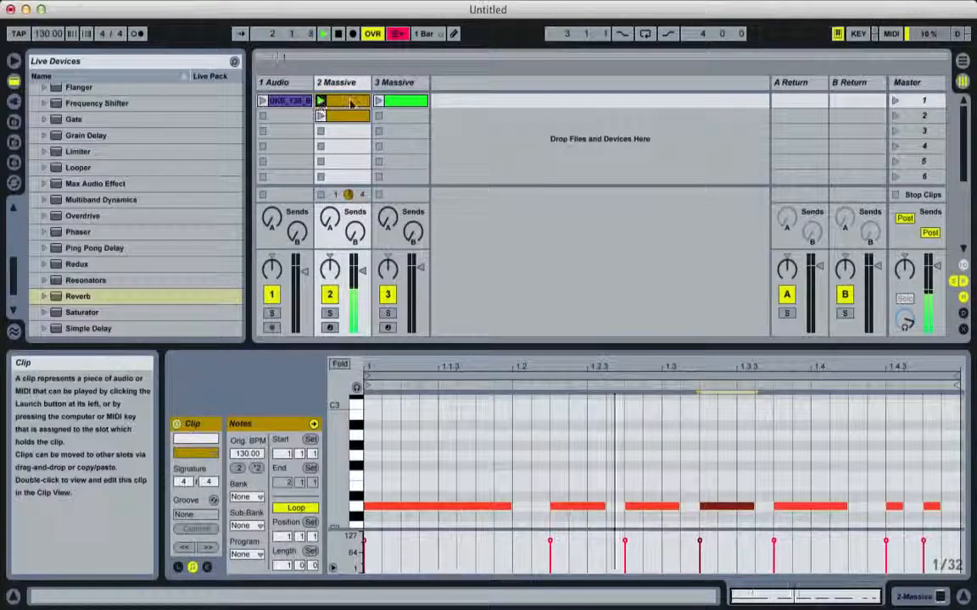
# Add a second pitch bend at the clip's end, dipping to about the minimum before the last two notes and rising to the maximum on the final note
pyautogui.click(206, 567)
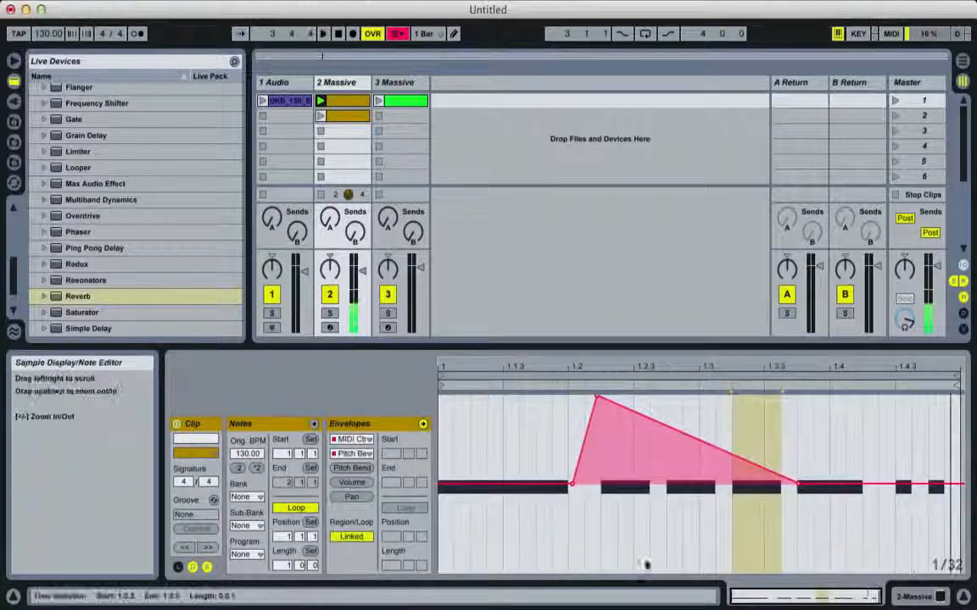
pyautogui.doubleClick(893, 485)
pyautogui.moveTo(939, 487)
pyautogui.mouseDown()
pyautogui.moveTo(943, 395)
pyautogui.moveTo(957, 483)
pyautogui.mouseUp()
pyautogui.press('space')
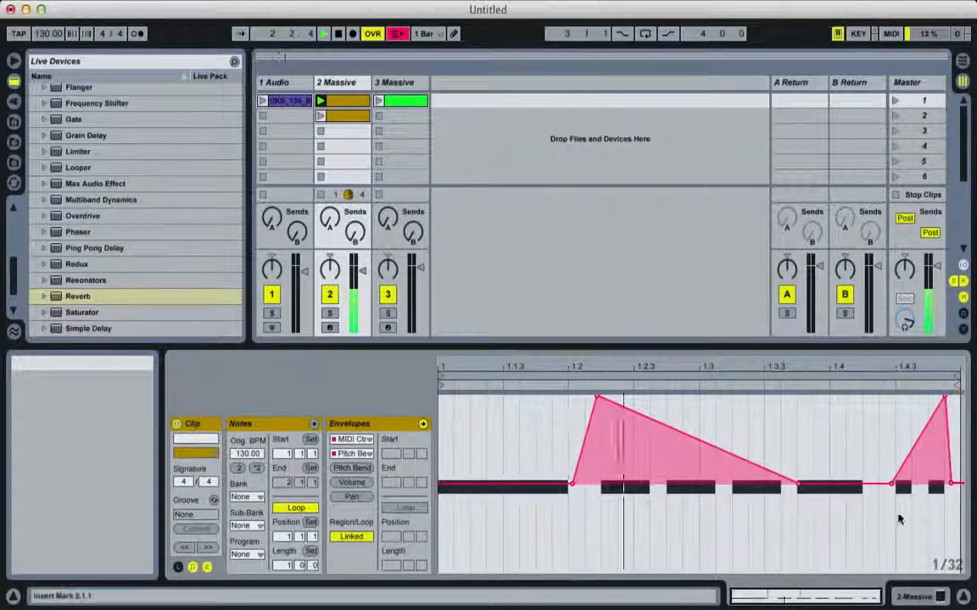
pyautogui.moveTo(892, 485); pyautogui.dragTo(881, 567)
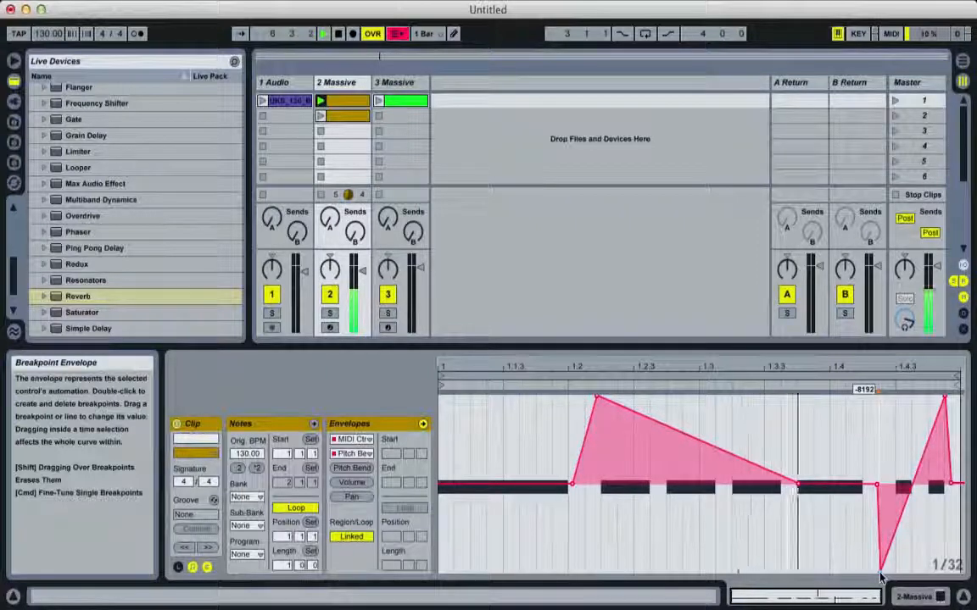
pyautogui.moveTo(881, 571); pyautogui.dragTo(885, 567)
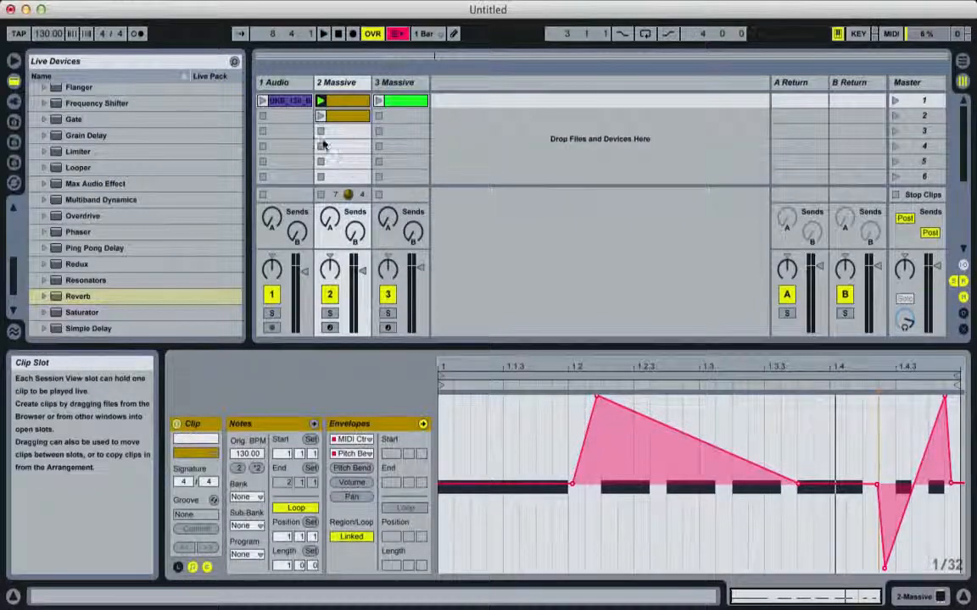
# Play the track 3 Massive clip together with the track 2 clip, and compare the contents of the two clips
pyautogui.click(379, 102)
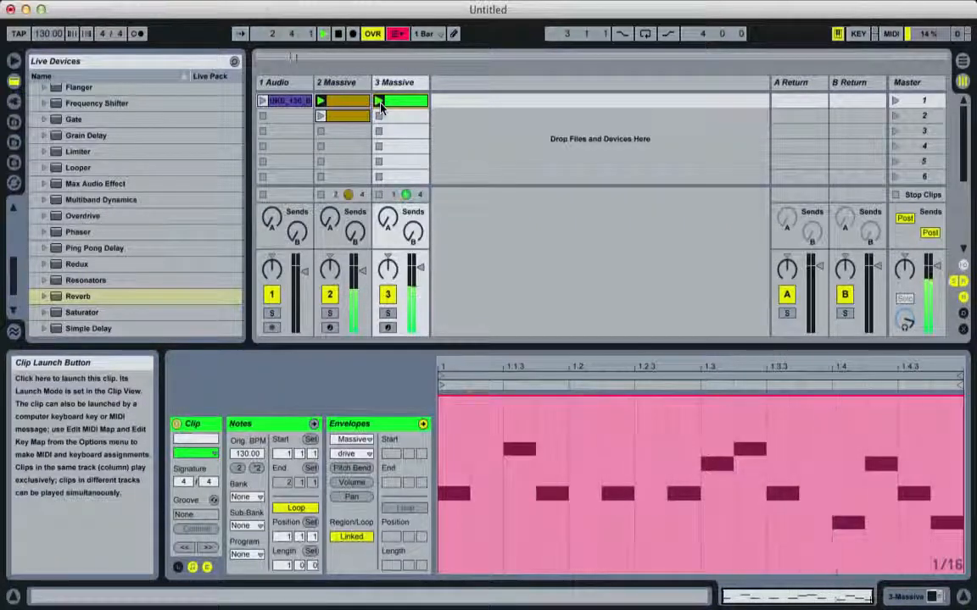
pyautogui.click(339, 33)
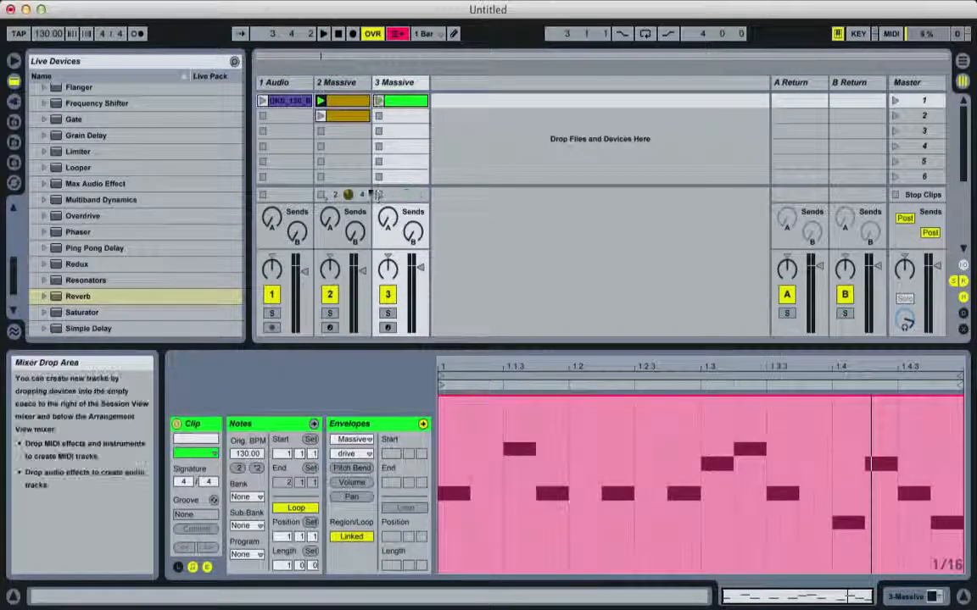
pyautogui.click(339, 100)
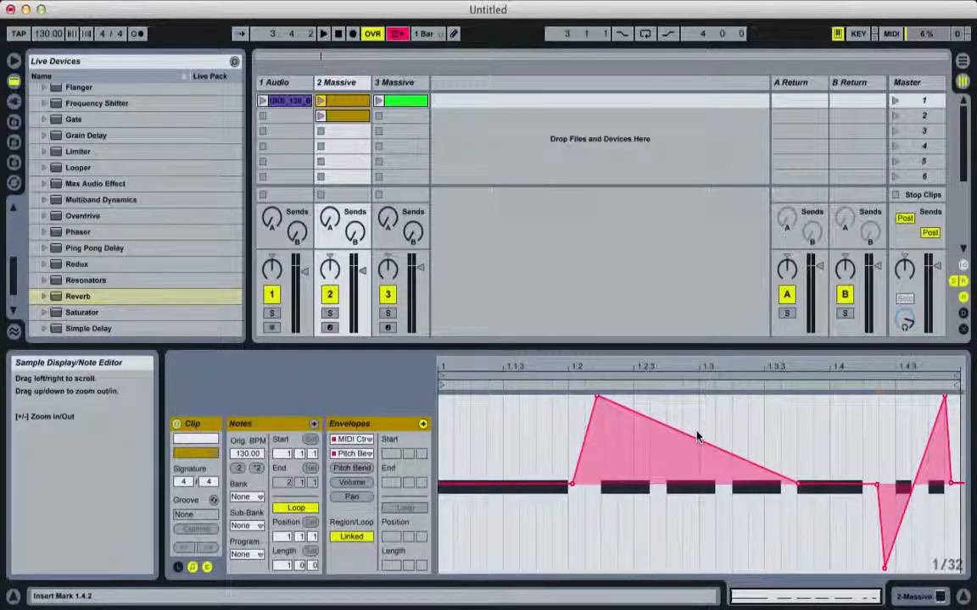
pyautogui.click(414, 104)
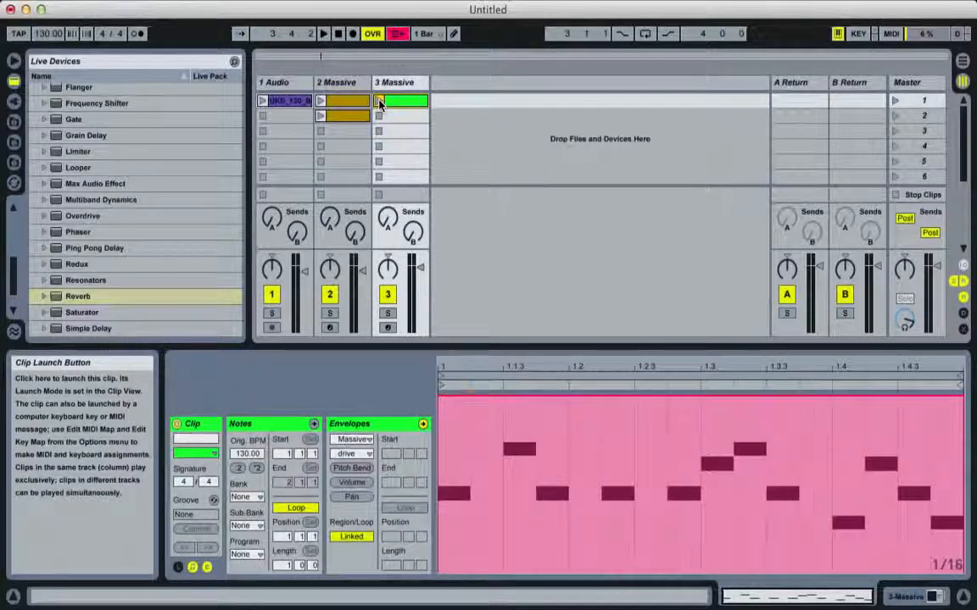
pyautogui.click(378, 101)
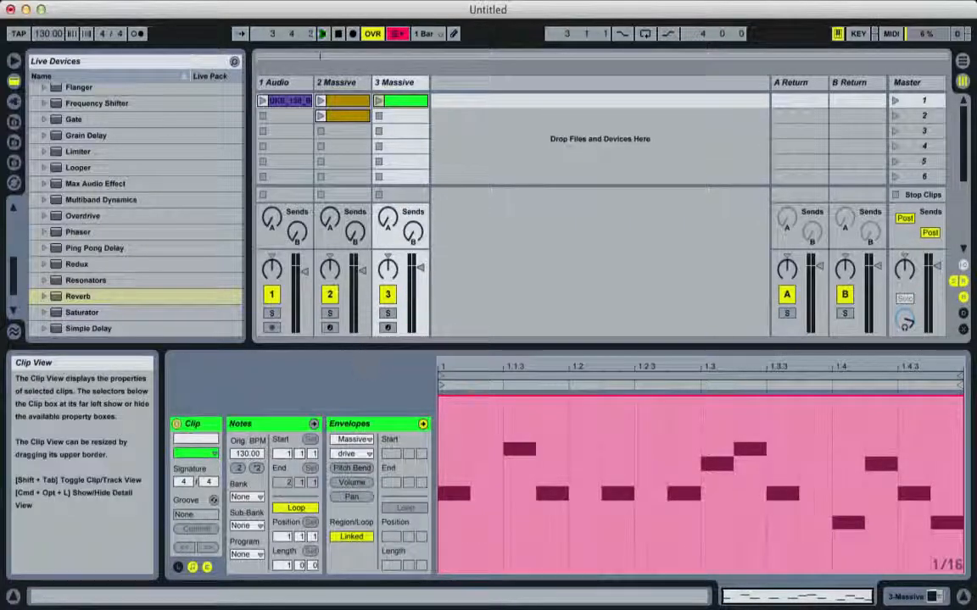
# Draw alternating positive and negative pan steps of about 25 to 30% at 1.1.3, 1.1.4, 1.2.2 and 1.2.4 in the track 3 clip
pyautogui.click(353, 496)
pyautogui.press('super+b')
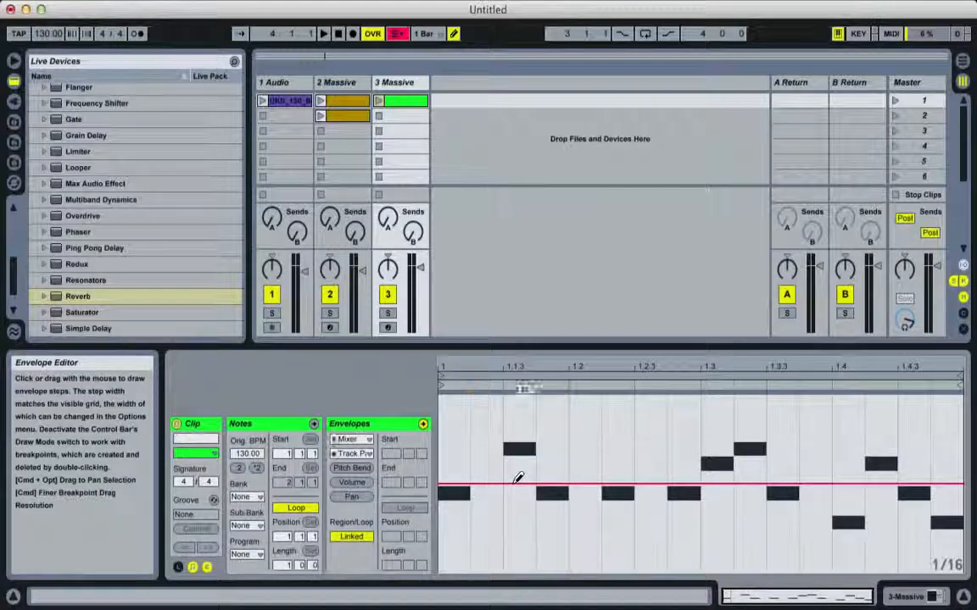
pyautogui.moveTo(518, 476)
pyautogui.mouseDown()
pyautogui.moveTo(523, 441)
pyautogui.moveTo(554, 482)
pyautogui.moveTo(551, 532)
pyautogui.mouseUp()
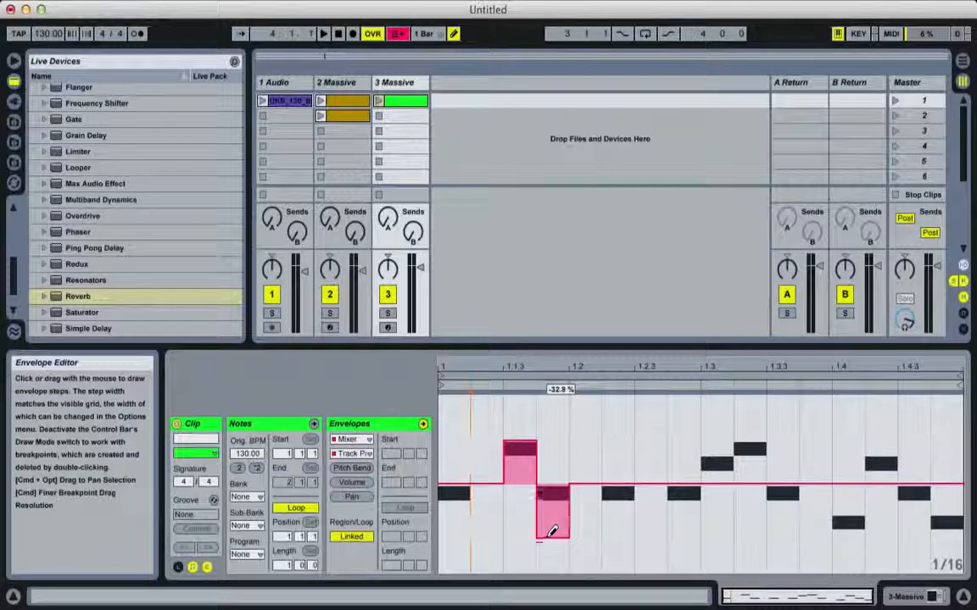
pyautogui.moveTo(602, 494)
pyautogui.mouseDown()
pyautogui.moveTo(617, 480)
pyautogui.moveTo(618, 443)
pyautogui.mouseUp()
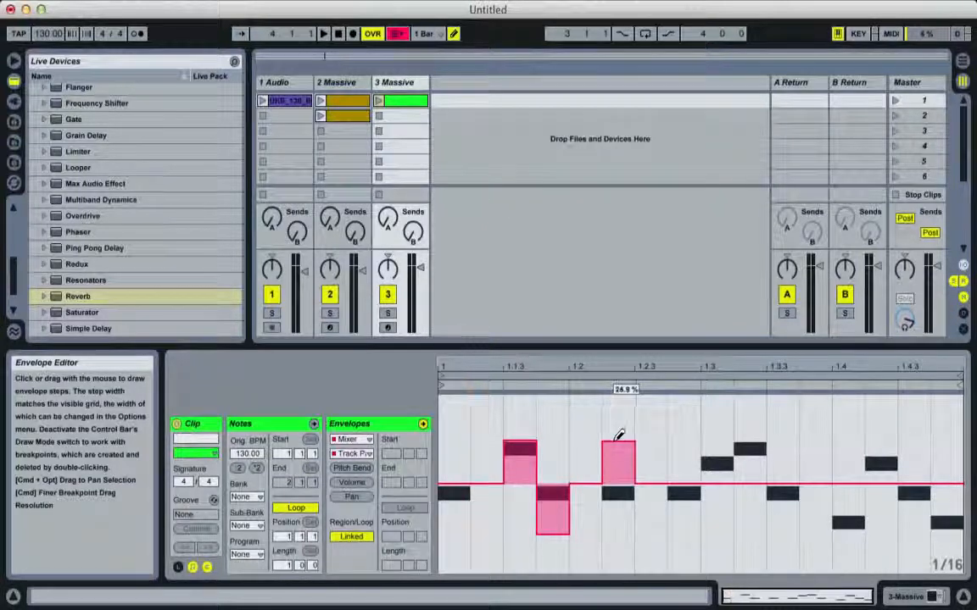
pyautogui.moveTo(685, 485); pyautogui.dragTo(688, 536)
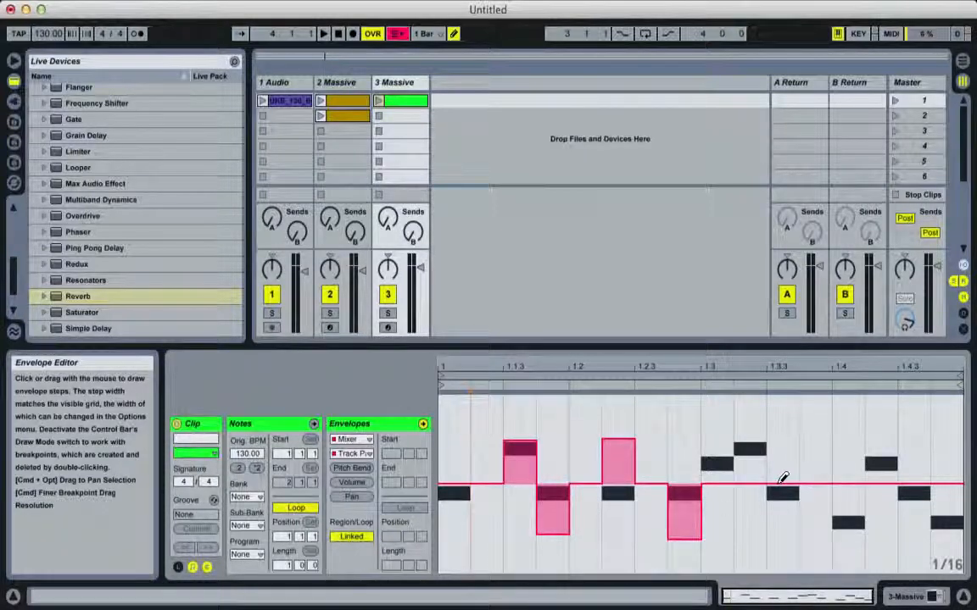
# Add pan breakpoints ramping from center at 1.3.3 to -50% at about 1.4.2, up to the maximum near the clip's end, and back to center
pyautogui.press('super+b')
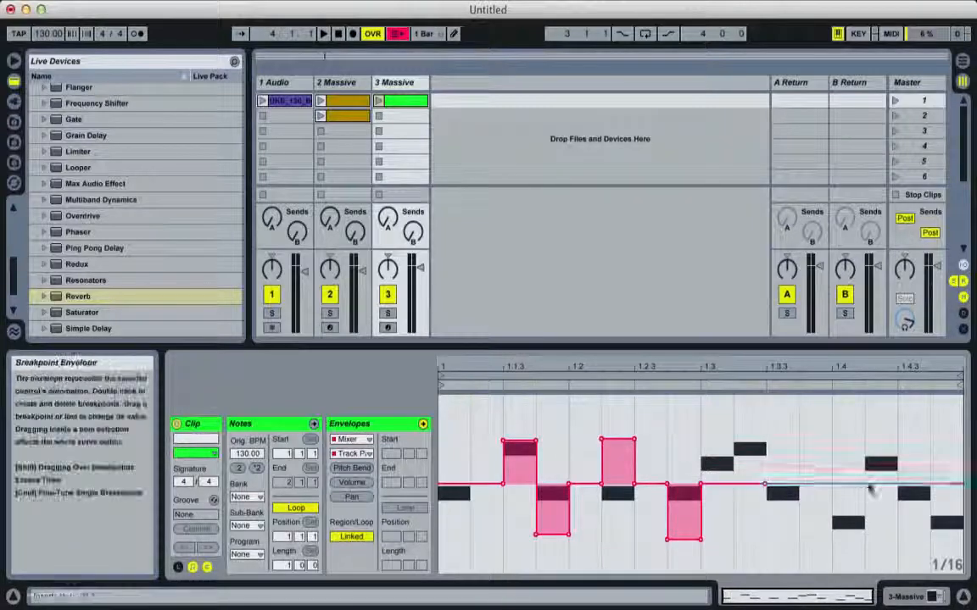
pyautogui.moveTo(850, 488); pyautogui.dragTo(866, 573)
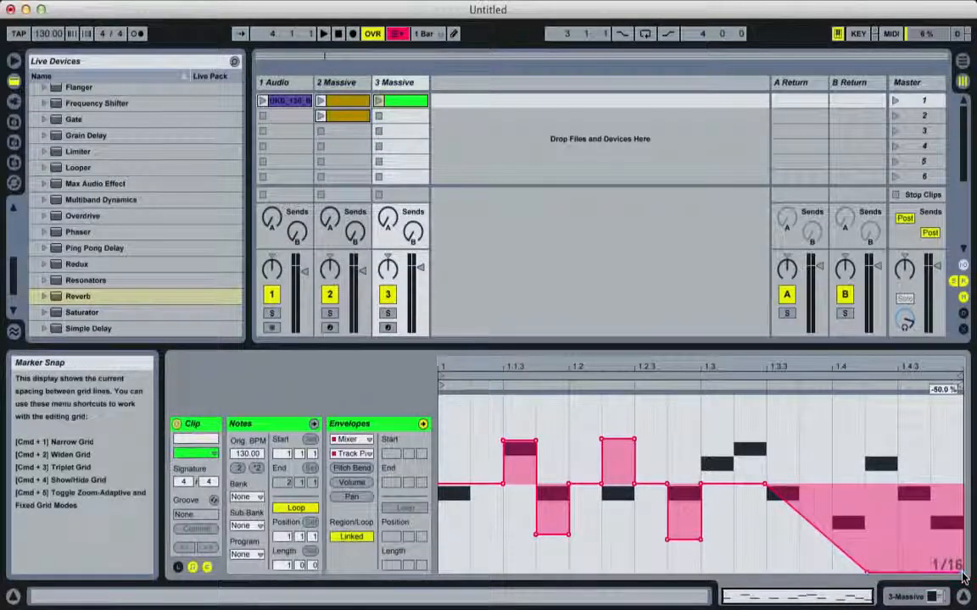
pyautogui.moveTo(963, 577); pyautogui.dragTo(963, 487)
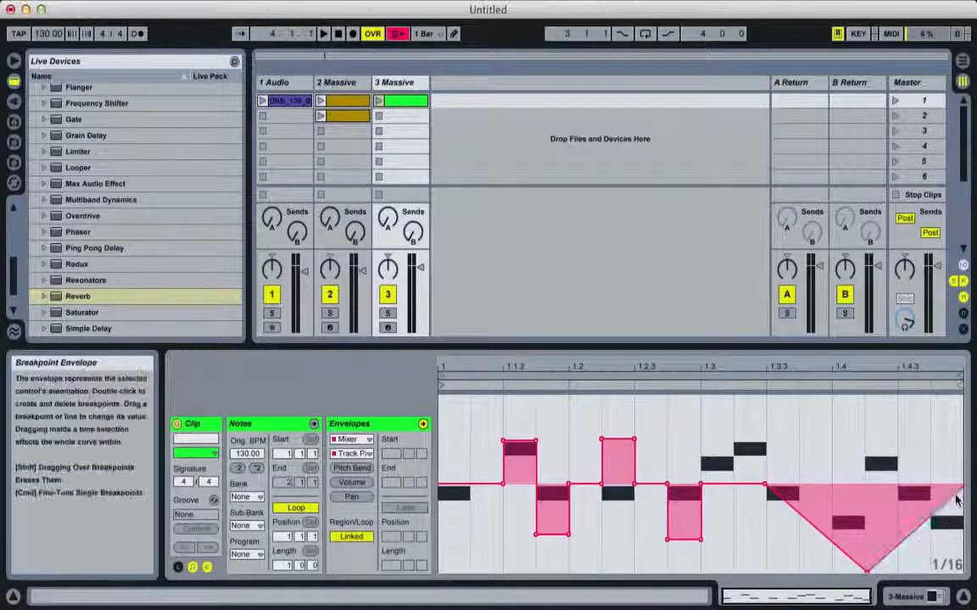
pyautogui.doubleClick(954, 495)
pyautogui.moveTo(955, 495); pyautogui.dragTo(942, 395)
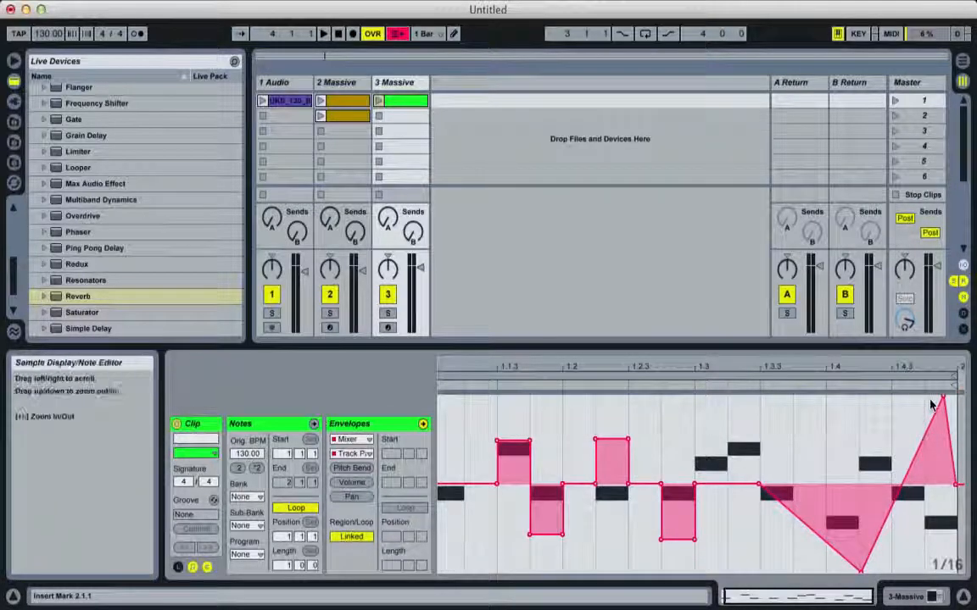
pyautogui.moveTo(943, 397); pyautogui.dragTo(950, 397)
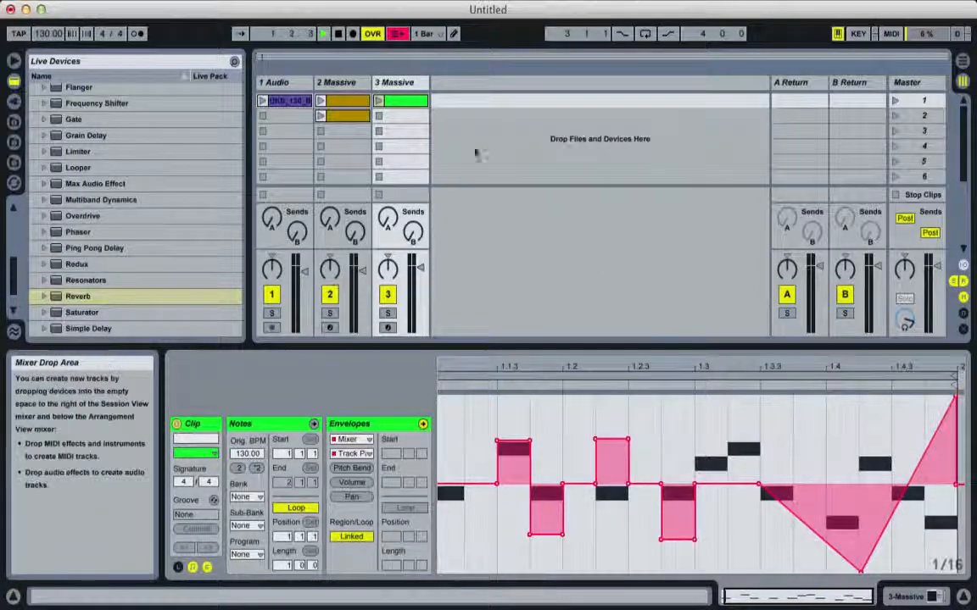
# Play the clip while widening its pan steps, taking the first two almost to the extremes and the last two slightly further out
pyautogui.click(379, 100)
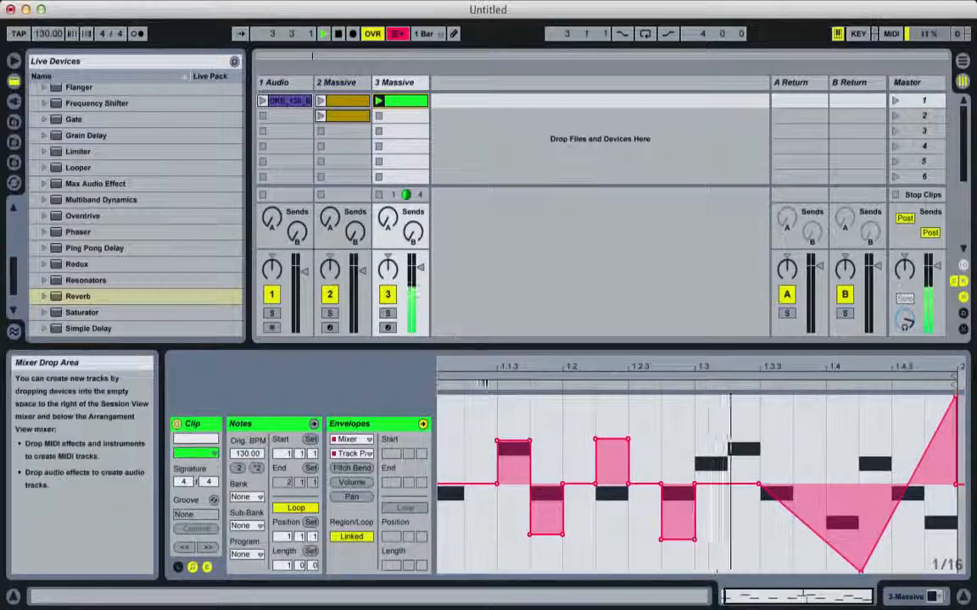
pyautogui.moveTo(511, 441); pyautogui.dragTo(511, 400)
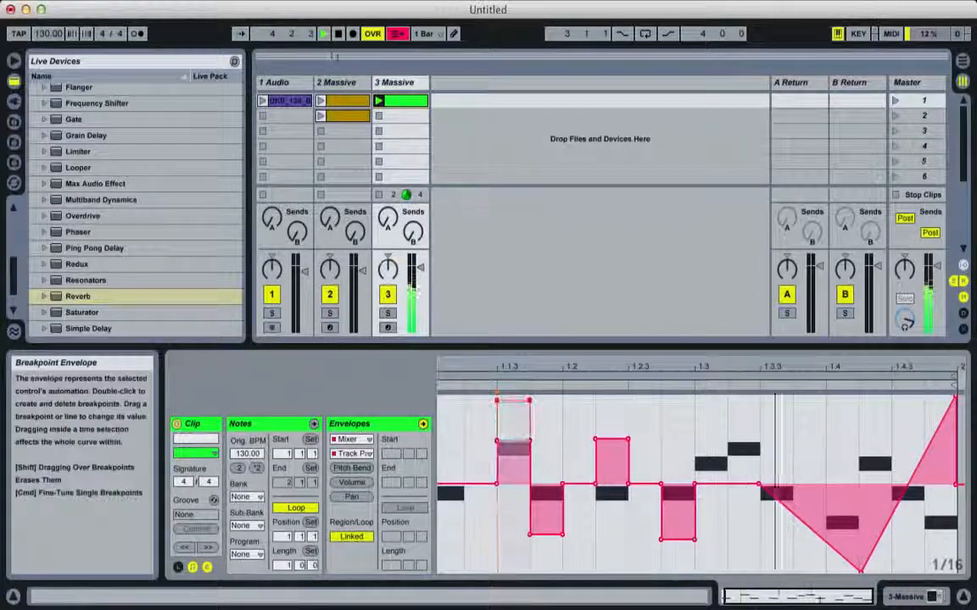
pyautogui.moveTo(549, 535); pyautogui.dragTo(549, 568)
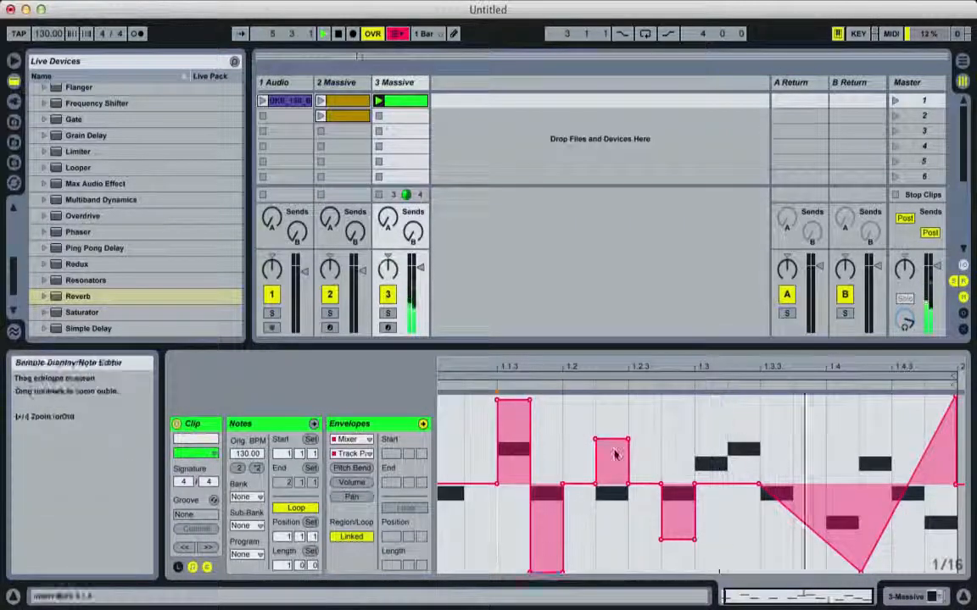
pyautogui.moveTo(616, 440); pyautogui.dragTo(616, 429)
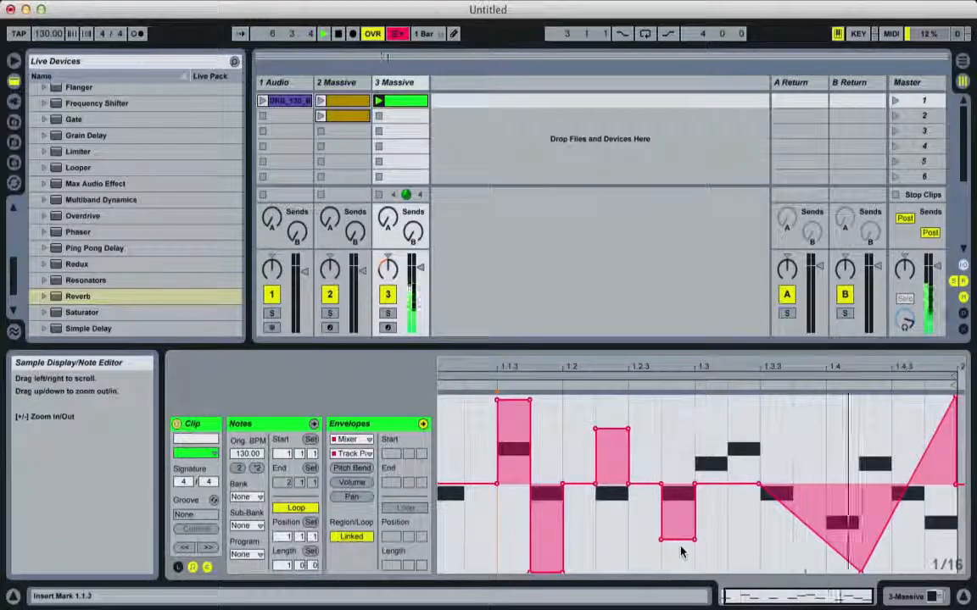
pyautogui.moveTo(681, 540); pyautogui.dragTo(680, 562)
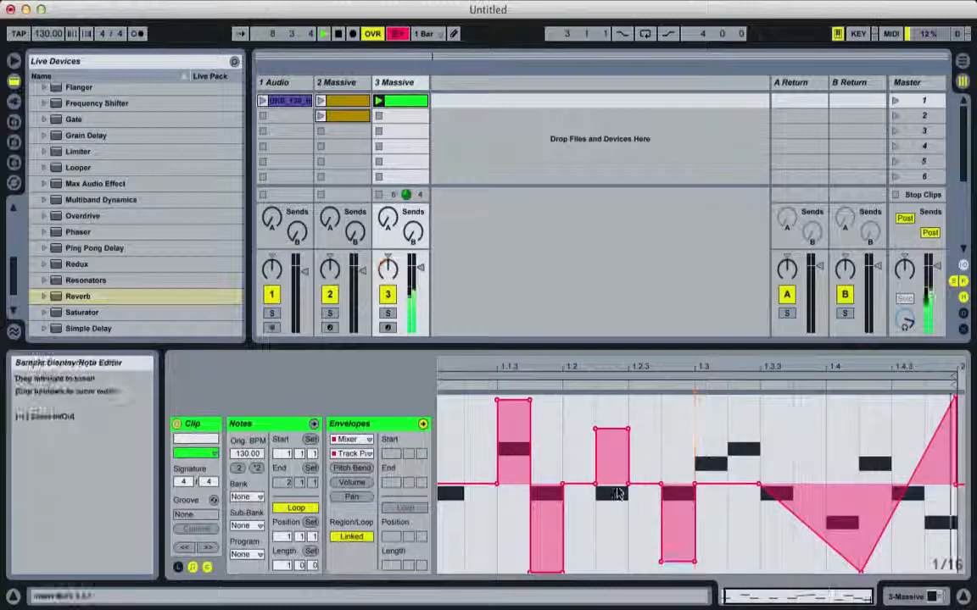
pyautogui.doubleClick(338, 34)
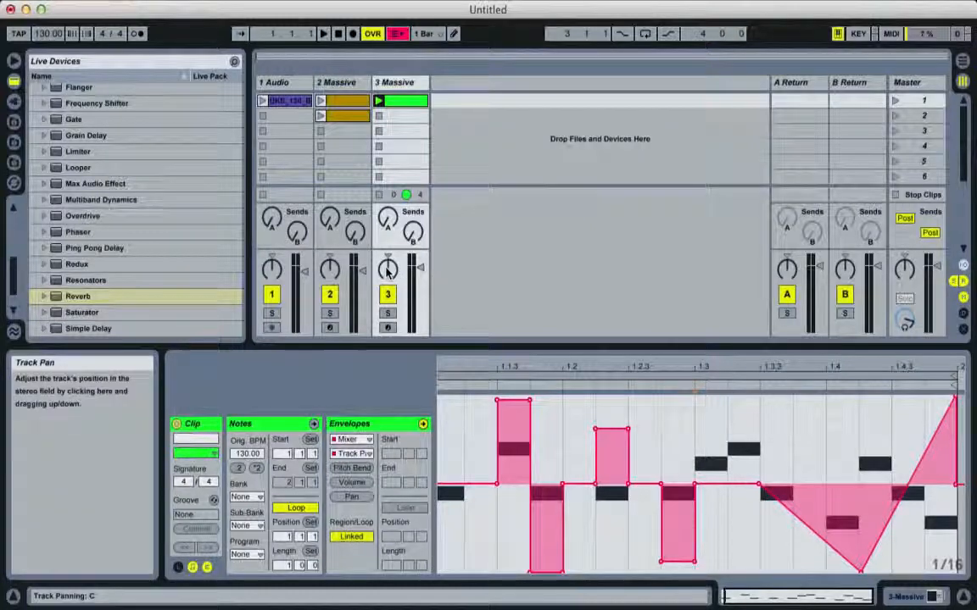
pyautogui.click(324, 34)
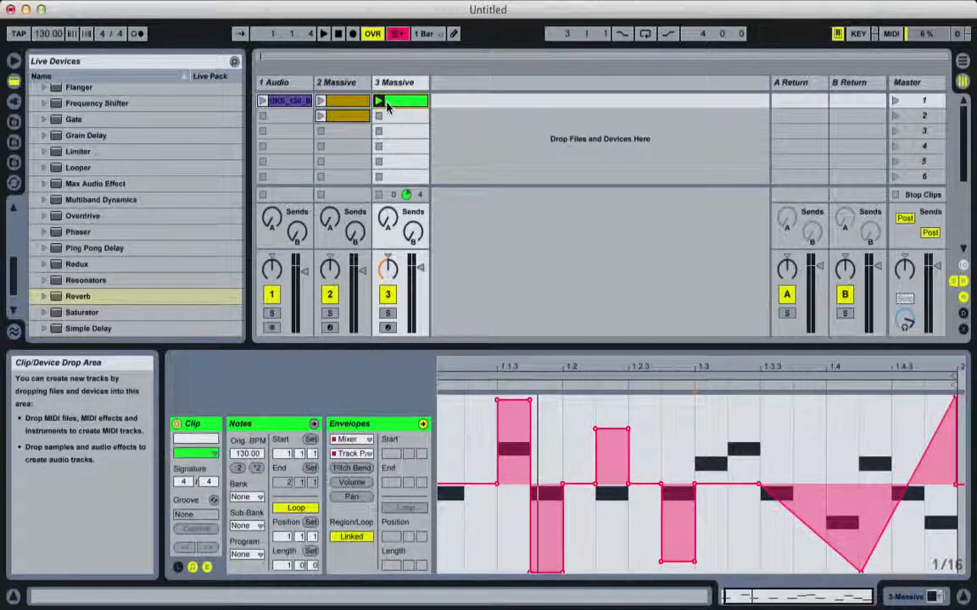
# Duplicate the track 3 clip into the slot below and show the copy's Mixer Track Volume envelope
pyautogui.moveTo(388, 102); pyautogui.dragTo(396, 118)
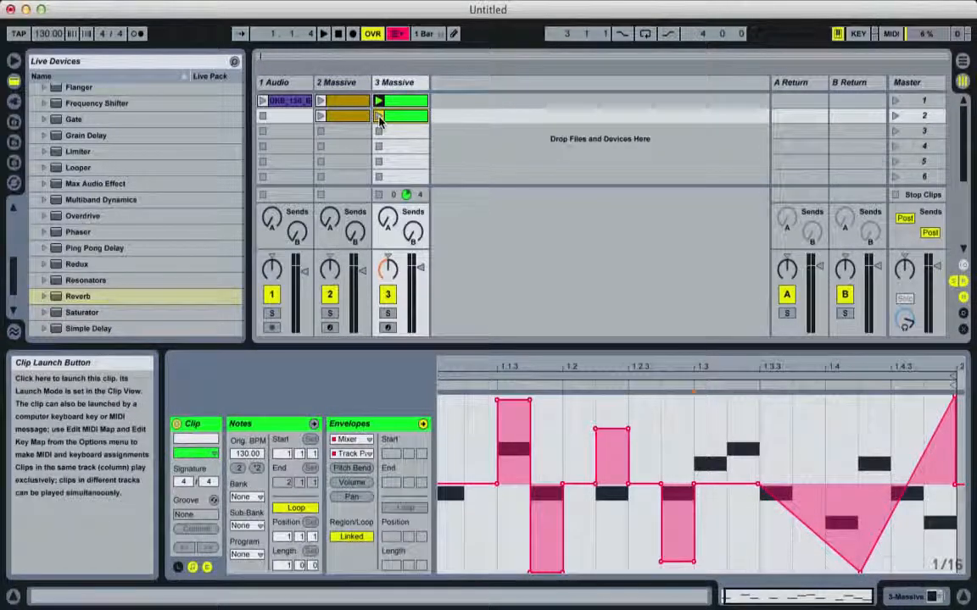
pyautogui.click(354, 455)
pyautogui.click(375, 478)
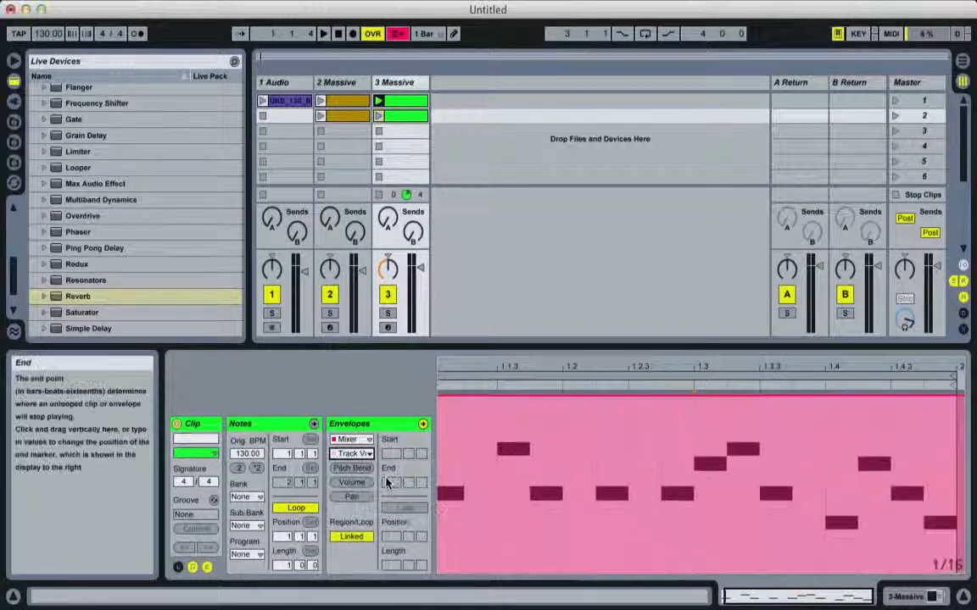
# Shape a V-shaped track volume envelope with 100% breakpoints at the clip's start and end and a dip to just over half height at 1.3
pyautogui.doubleClick(440, 399)
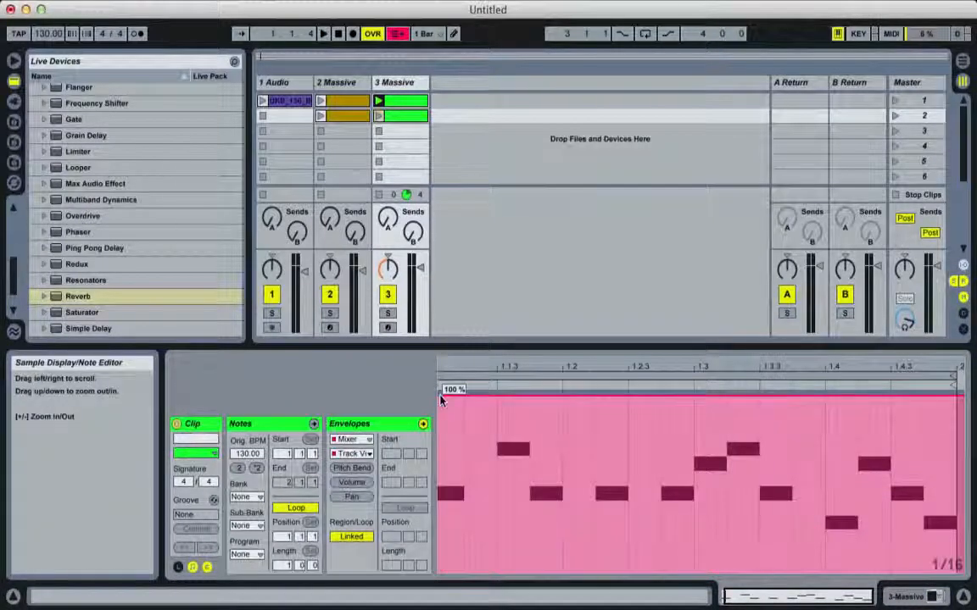
pyautogui.moveTo(440, 399); pyautogui.dragTo(502, 393)
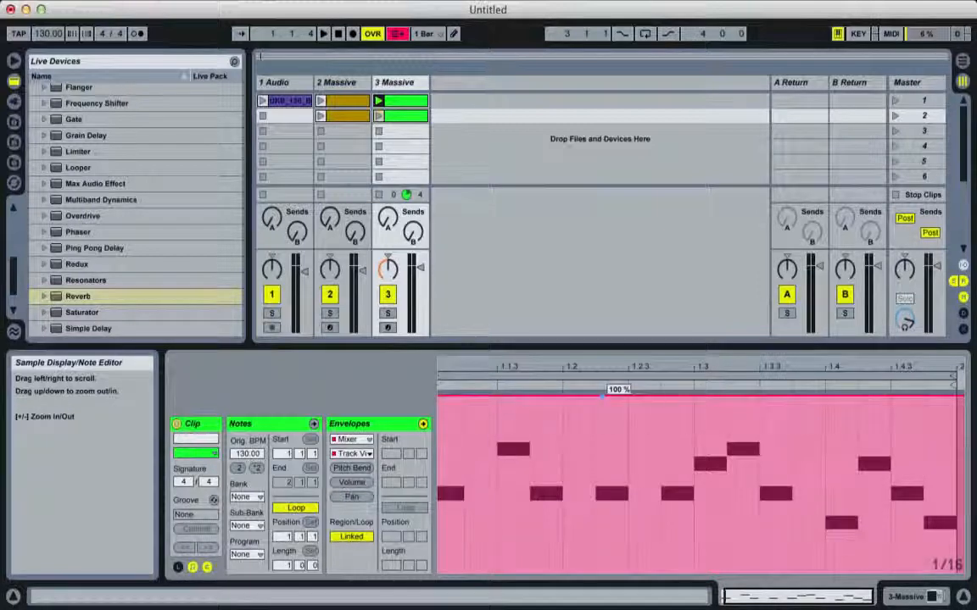
pyautogui.moveTo(444, 396); pyautogui.dragTo(440, 395)
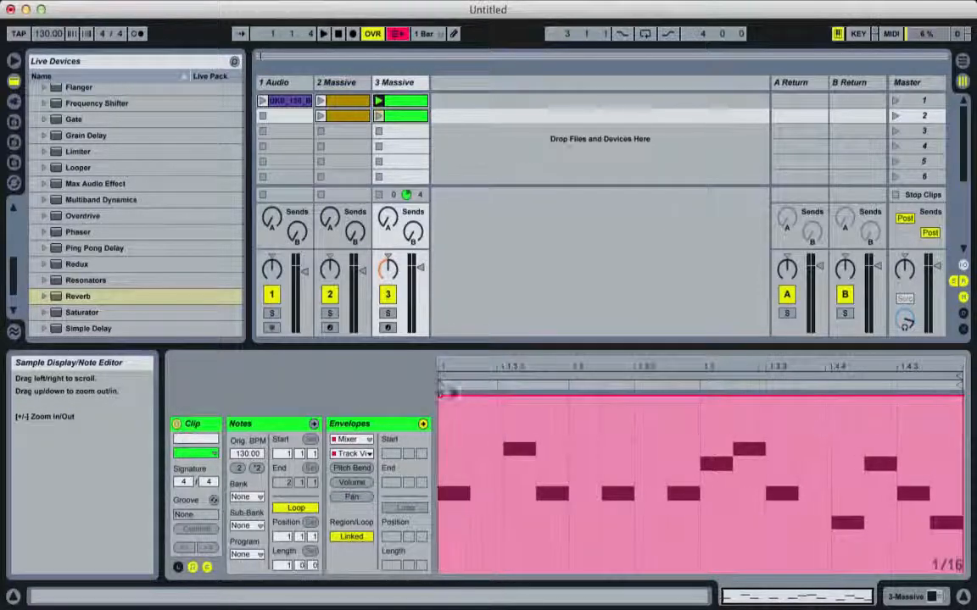
pyautogui.doubleClick(702, 393)
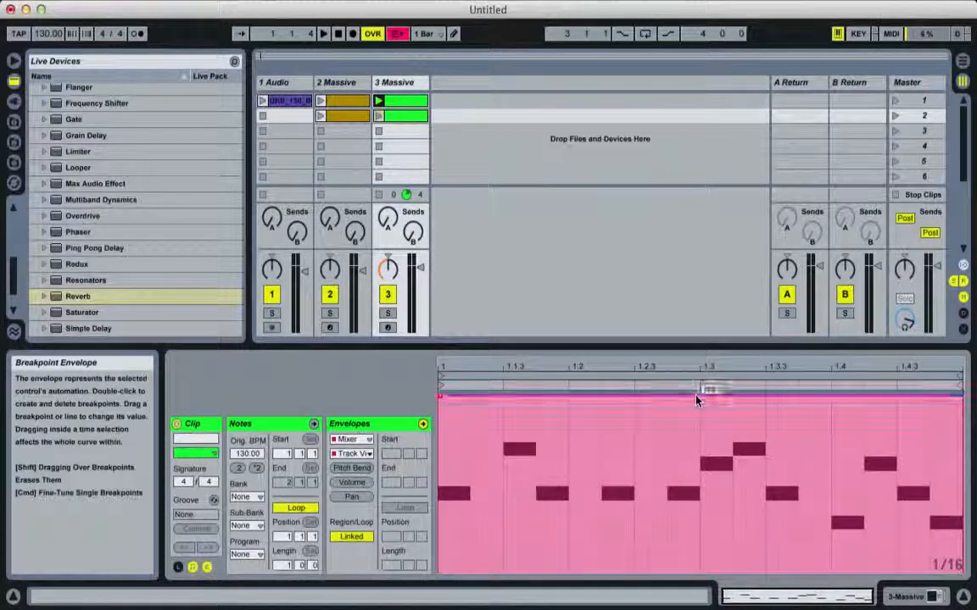
pyautogui.moveTo(702, 394); pyautogui.dragTo(698, 472)
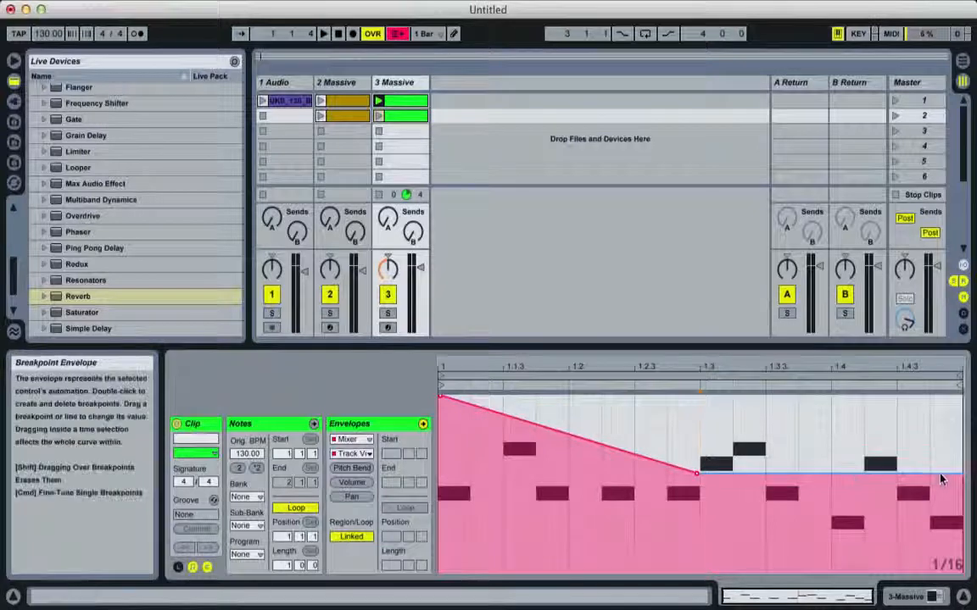
pyautogui.moveTo(941, 476); pyautogui.dragTo(941, 395)
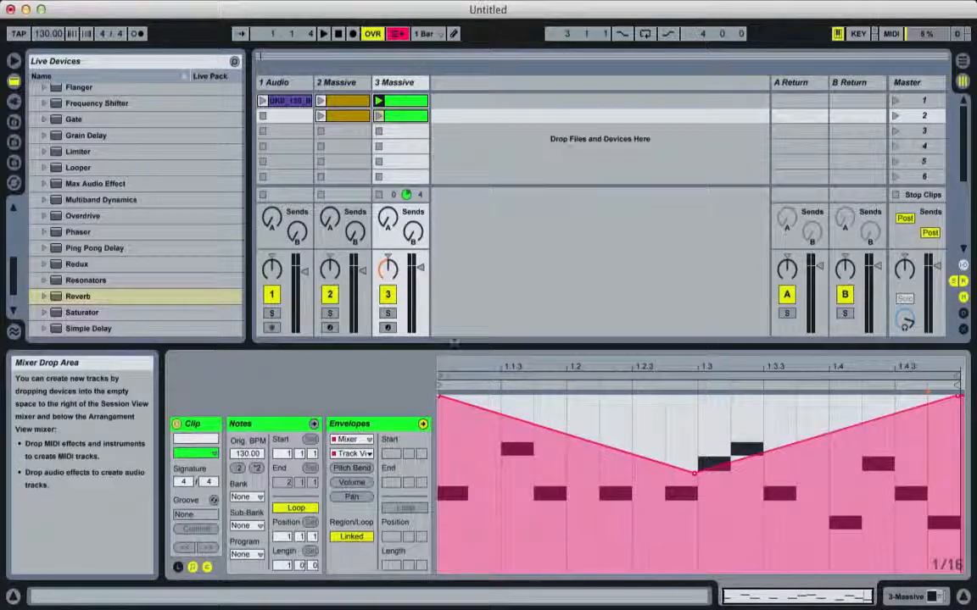
# Play the copied clip to hear its volume envelope, stopping and relaunching it once
pyautogui.click(378, 117)
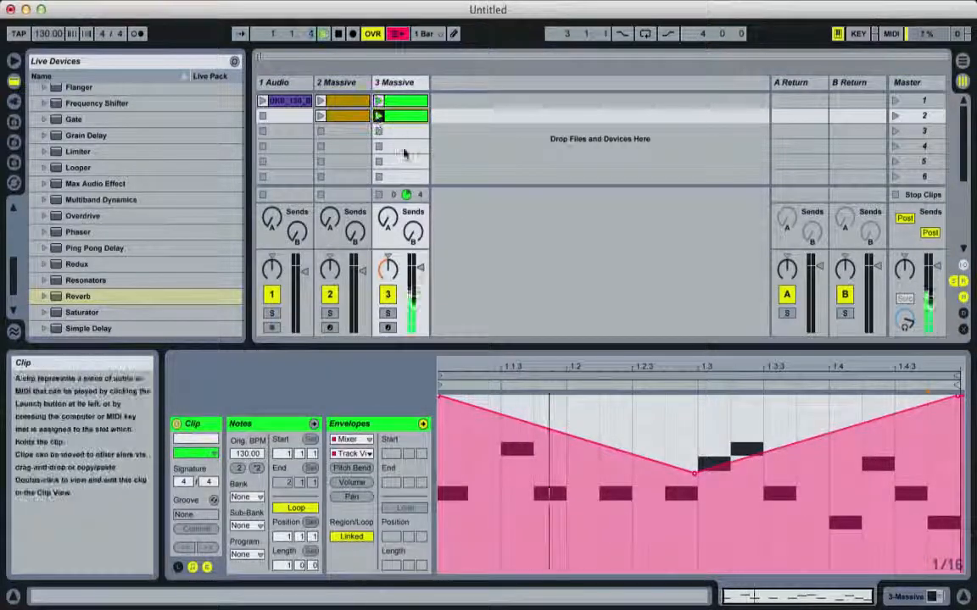
pyautogui.press('space')
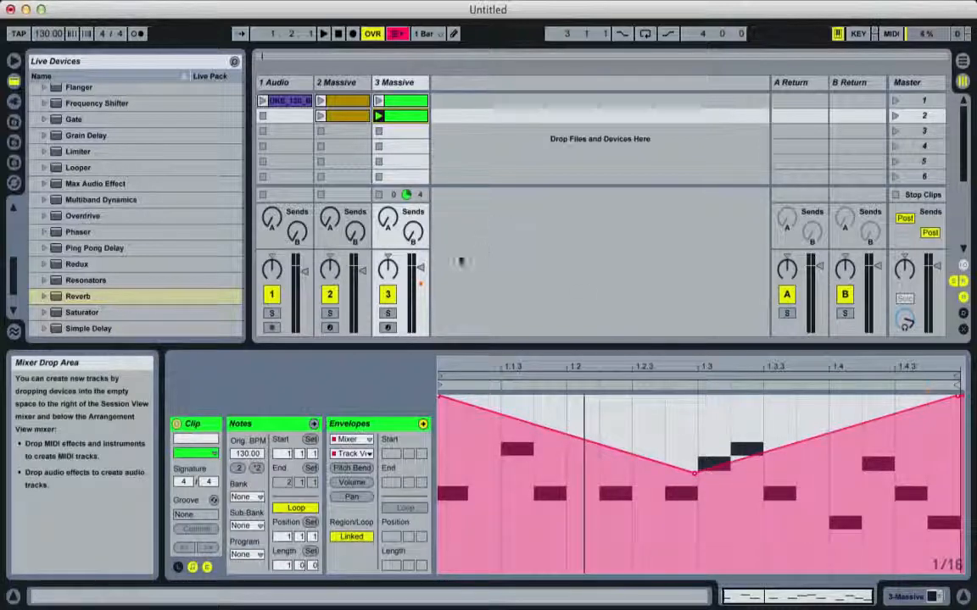
pyautogui.click(380, 117)
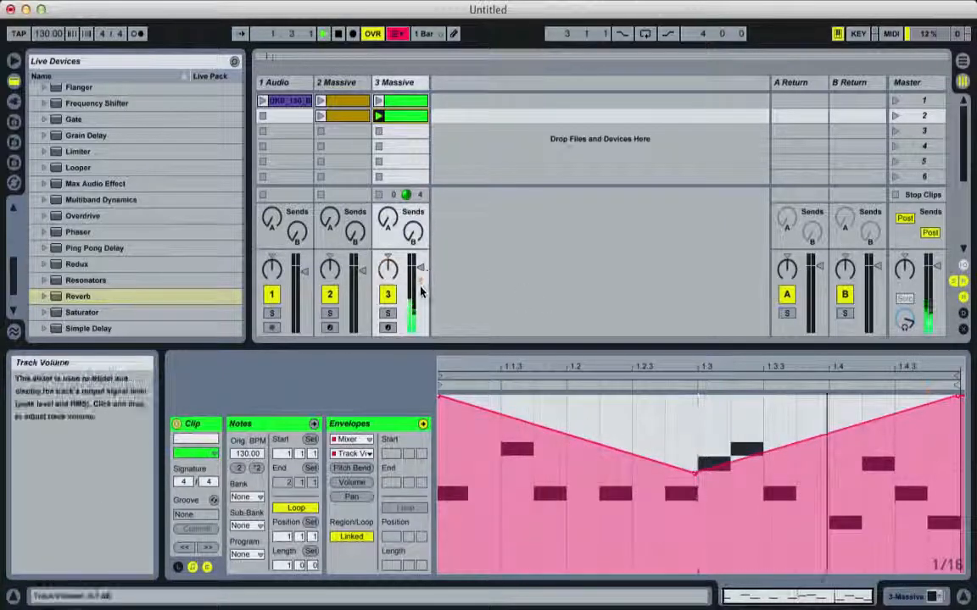
# Raise track 3's volume to 6.0 dB and lower it well down during playback, stop, and return it to about its original level
pyautogui.moveTo(423, 271)
pyautogui.mouseDown()
pyautogui.moveTo(421, 320)
pyautogui.moveTo(423, 259)
pyautogui.mouseUp()
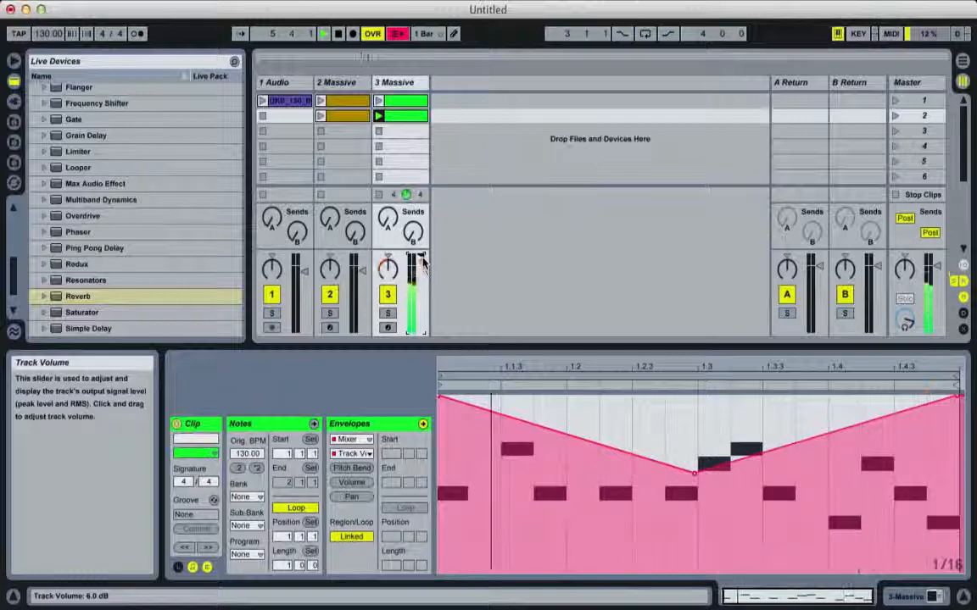
pyautogui.moveTo(423, 258); pyautogui.dragTo(423, 301)
pyautogui.click(339, 34)
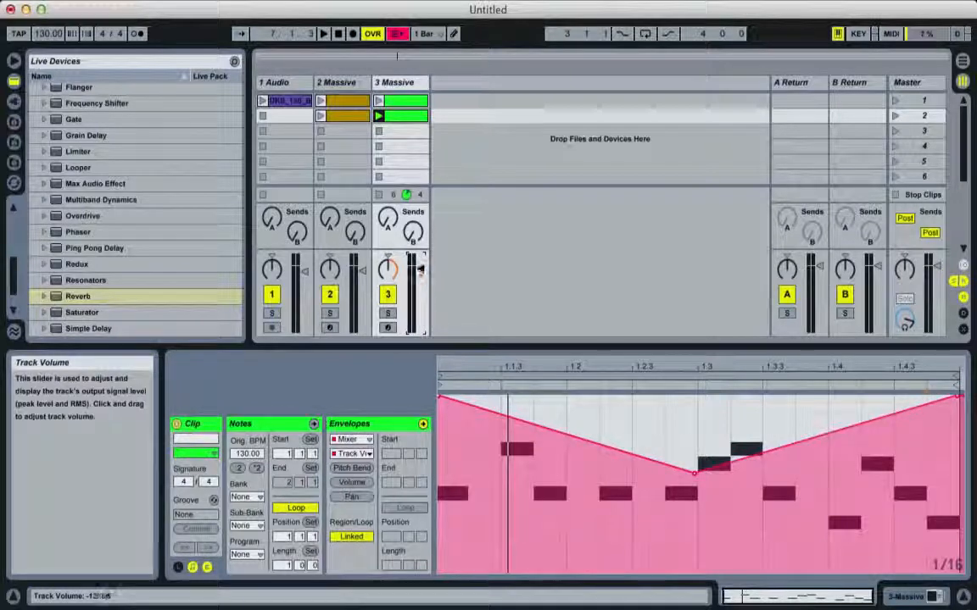
pyautogui.moveTo(420, 270)
pyautogui.mouseDown()
pyautogui.moveTo(420, 302)
pyautogui.moveTo(420, 268)
pyautogui.mouseUp()
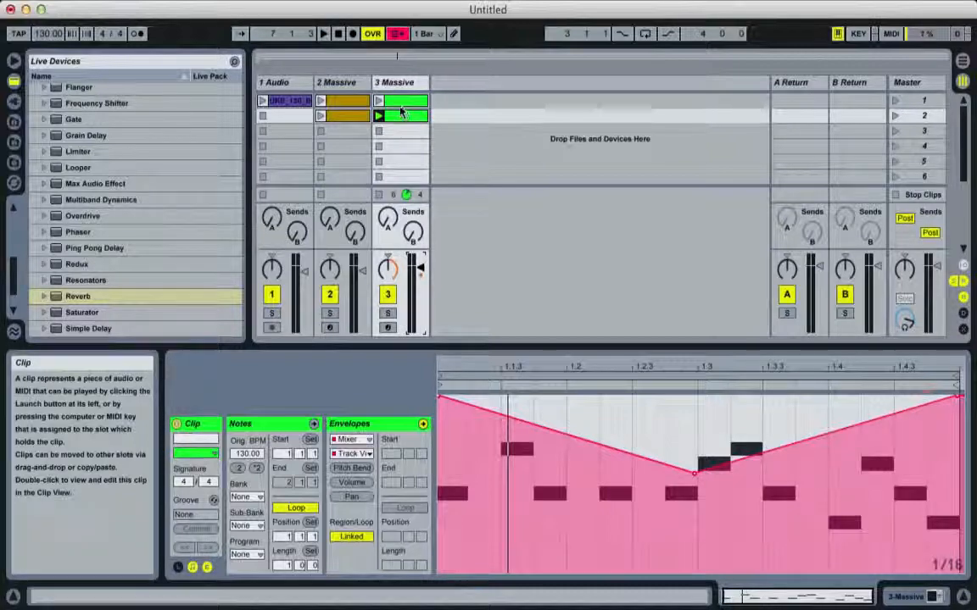
# Move track 3's volume-envelope clip to the third slot and open the clip with a flat envelope in the second slot
pyautogui.moveTo(403, 116); pyautogui.dragTo(392, 132)
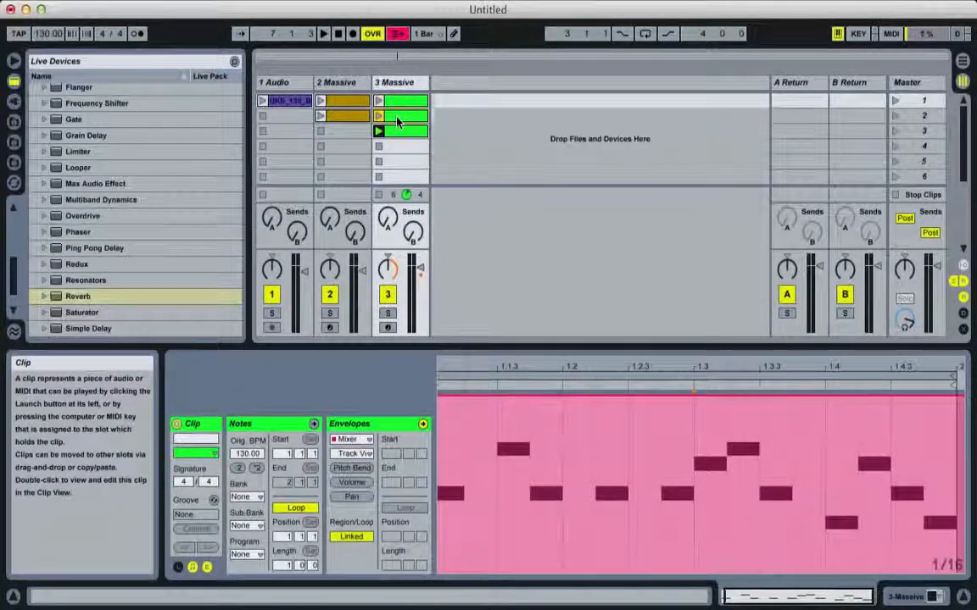
pyautogui.doubleClick(398, 122)
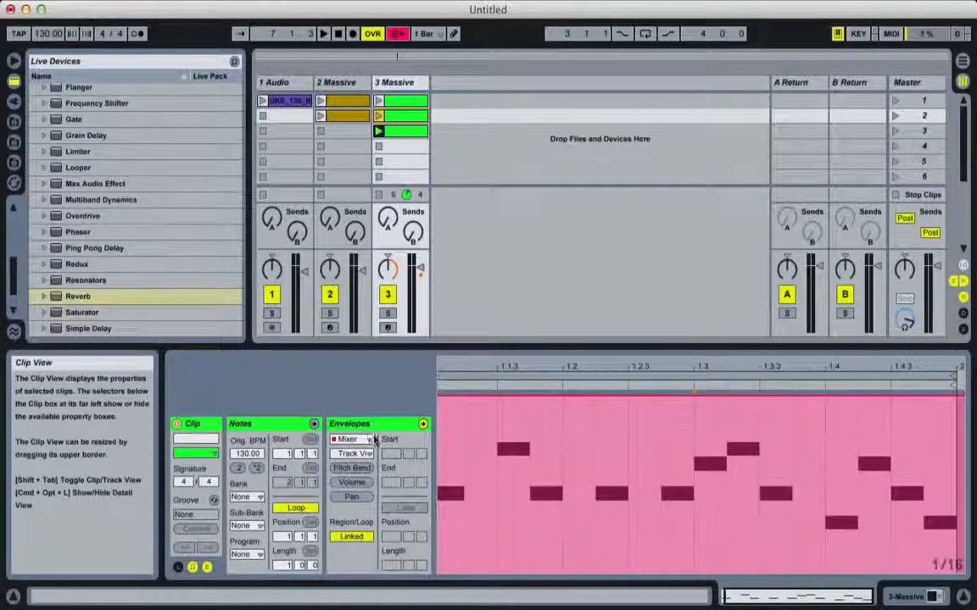
# Show track 3's devices, expand and activate the Reverb, and set its Dry/Wet to 69%
pyautogui.doubleClick(391, 87)
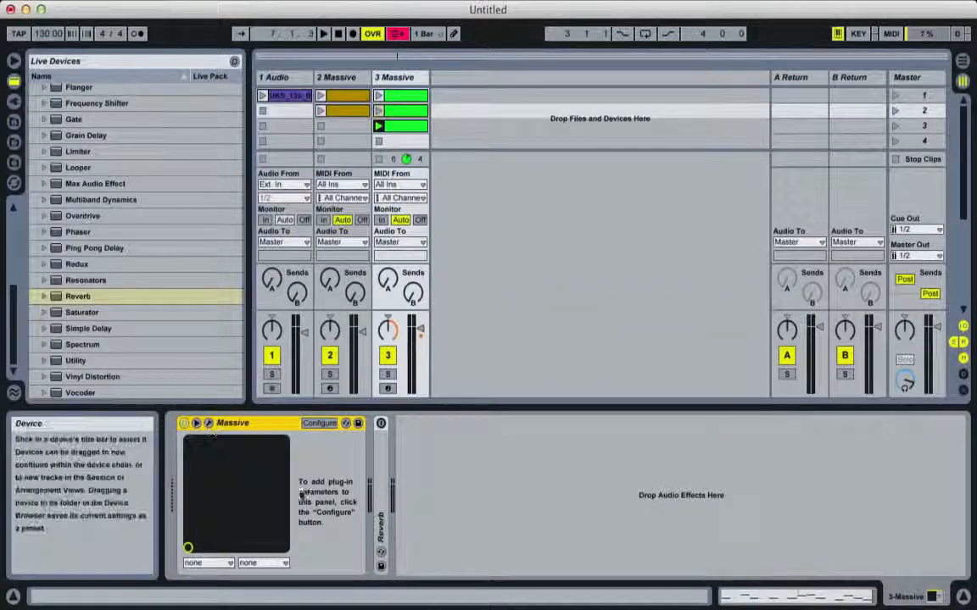
pyautogui.click(222, 564)
pyautogui.click(222, 563)
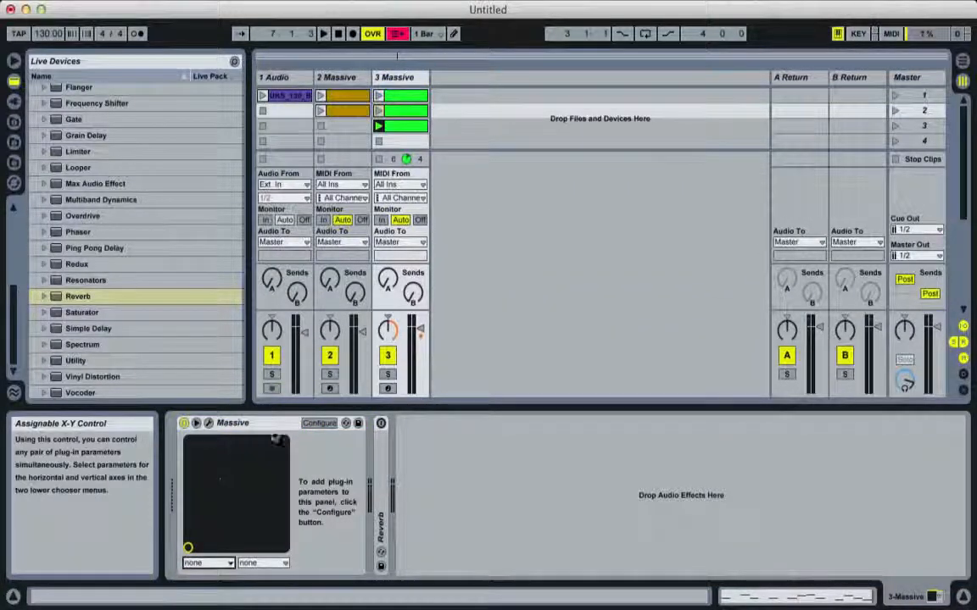
pyautogui.doubleClick(379, 439)
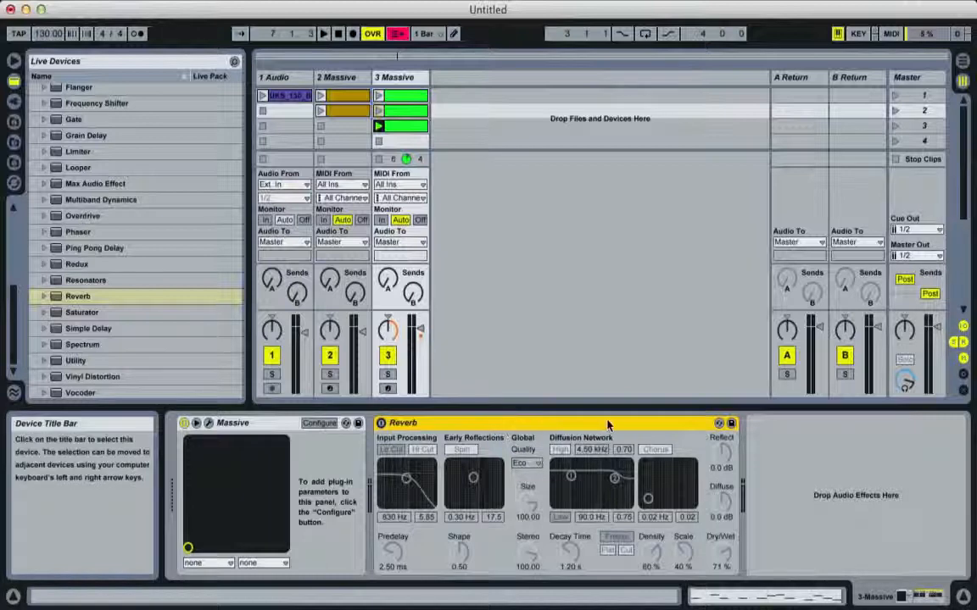
pyautogui.click(381, 422)
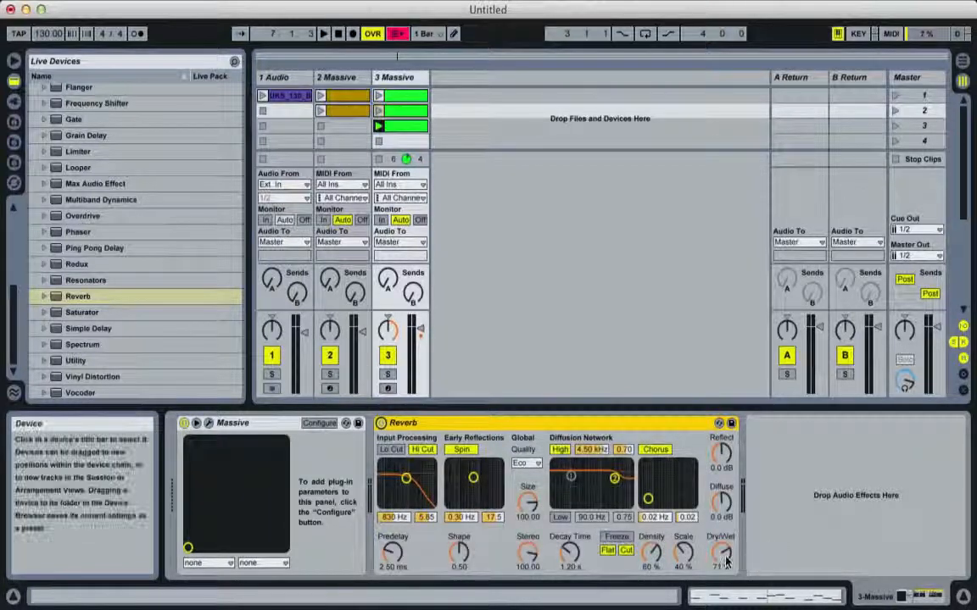
pyautogui.moveTo(722, 560); pyautogui.dragTo(722, 542)
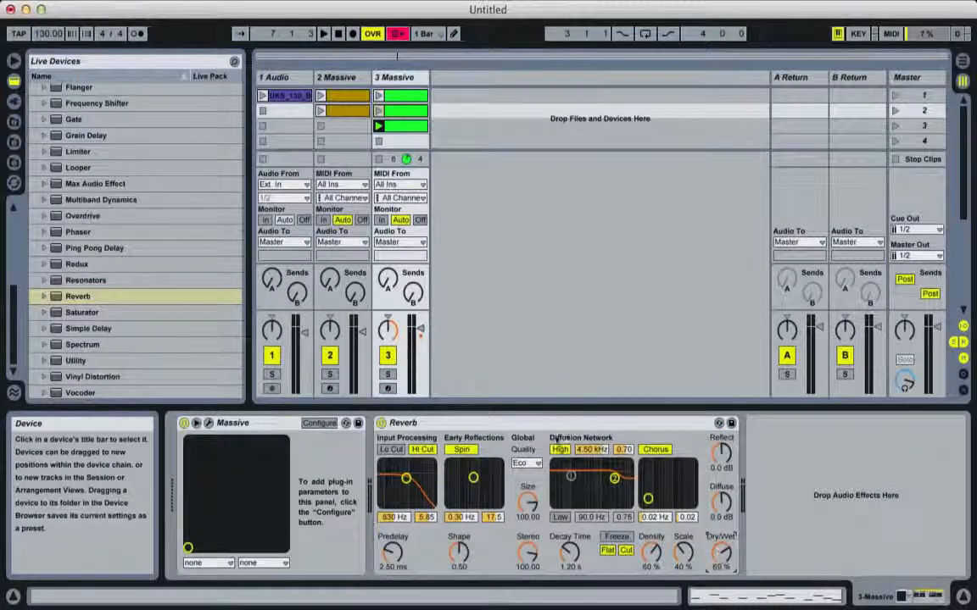
# Play the second clip on track 3 briefly, stop, and show its Reverb Dry/Wet envelope
pyautogui.click(379, 112)
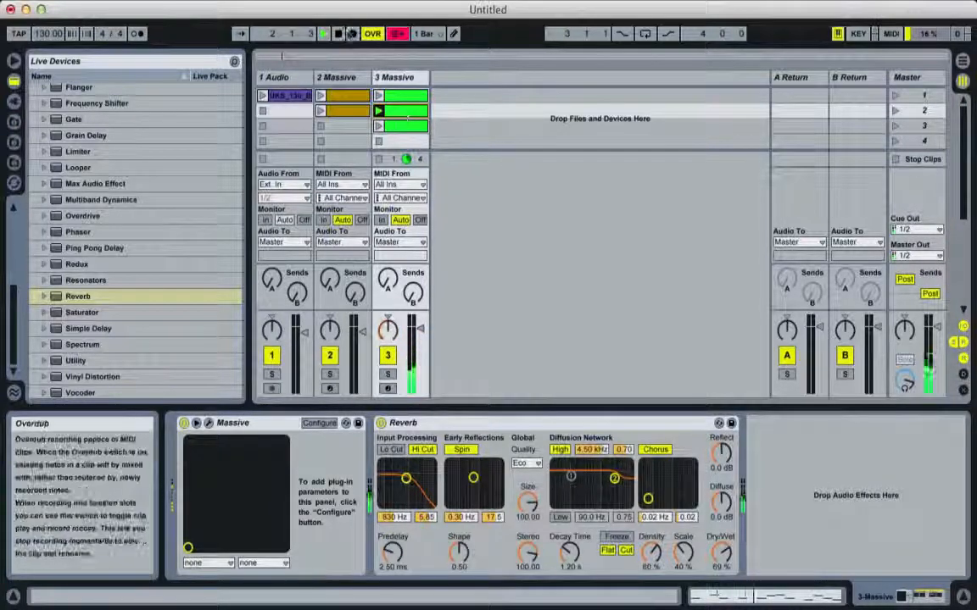
pyautogui.doubleClick(389, 114)
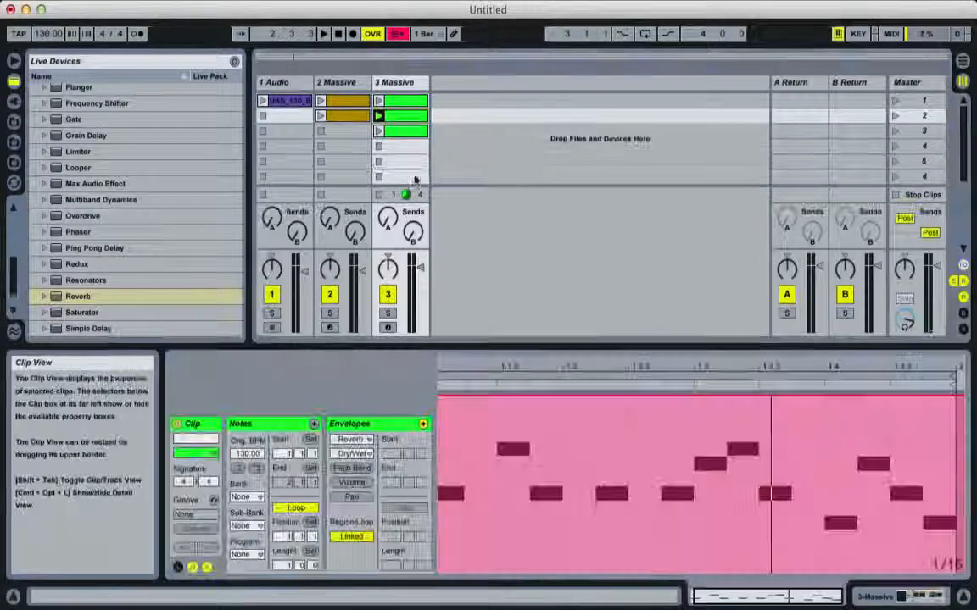
pyautogui.click(350, 458)
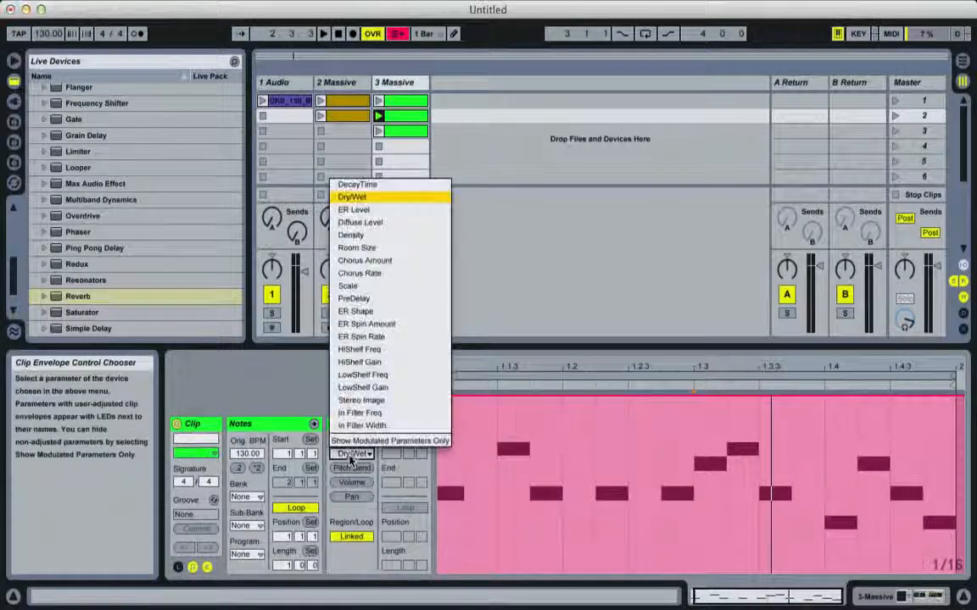
pyautogui.click(353, 451)
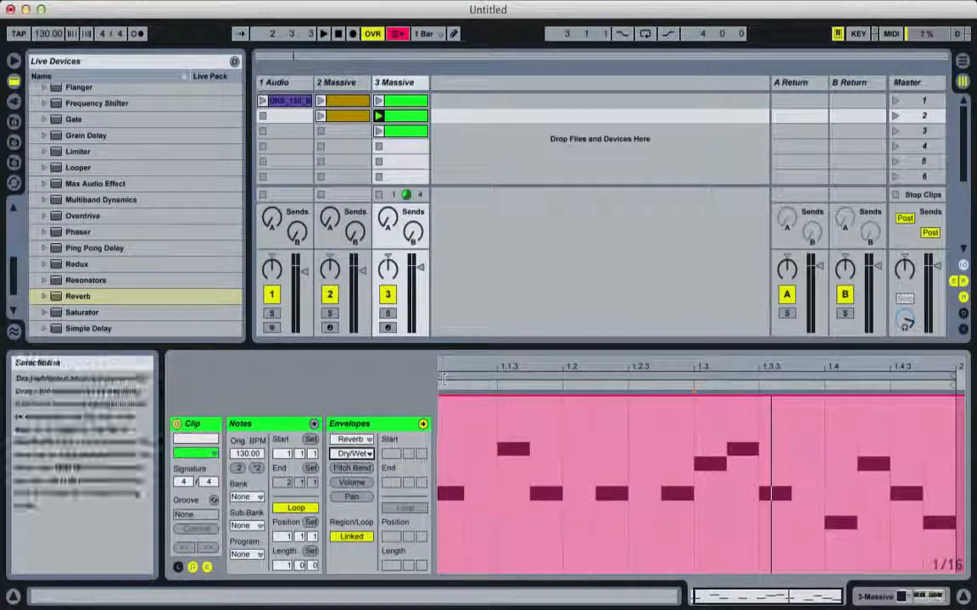
# Shape a Dry/Wet ramp from near zero at the clip's start to nearly full shortly after 1.4.3, and play the clip
pyautogui.moveTo(441, 397); pyautogui.dragTo(441, 565)
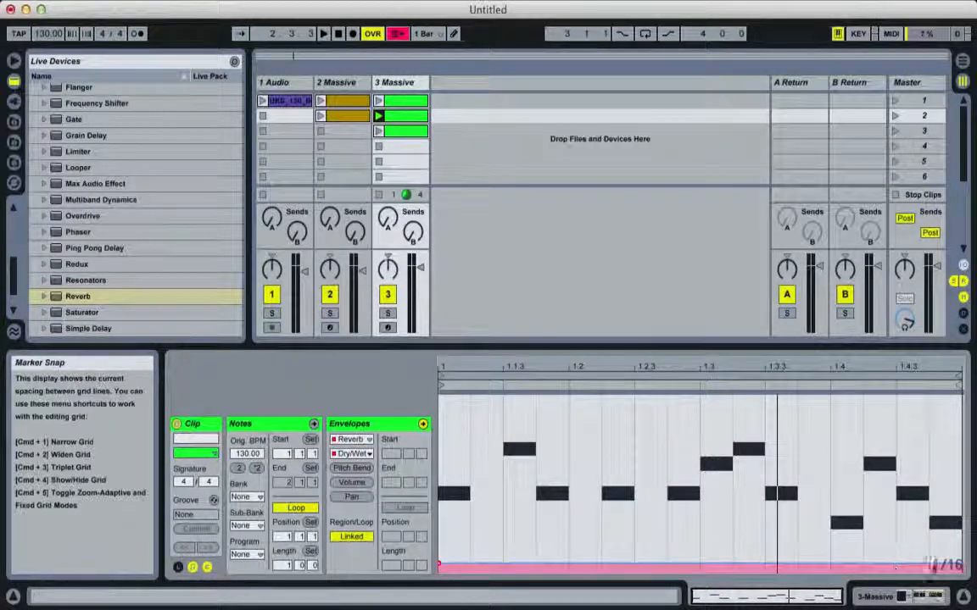
pyautogui.moveTo(863, 563); pyautogui.dragTo(863, 414)
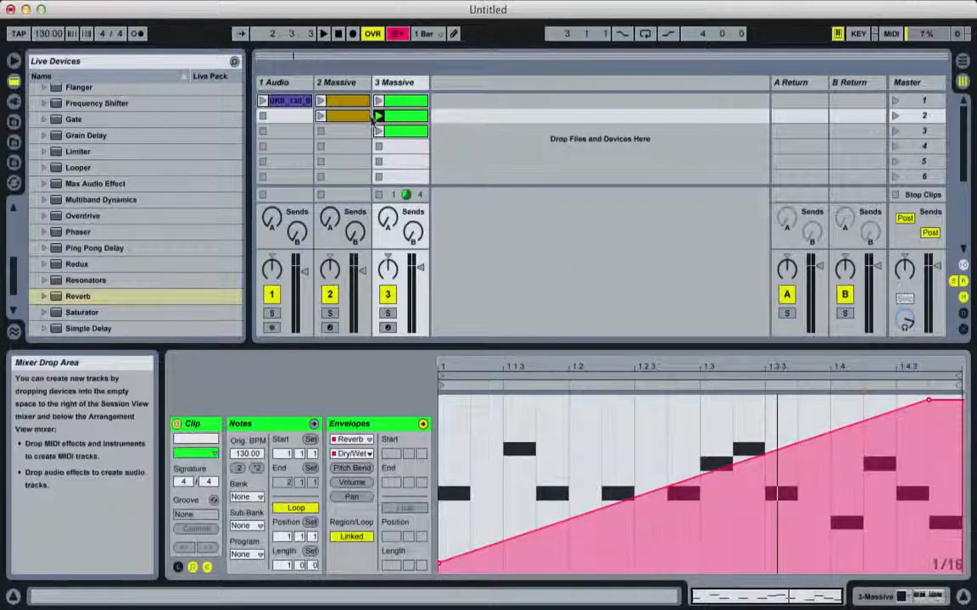
pyautogui.click(379, 117)
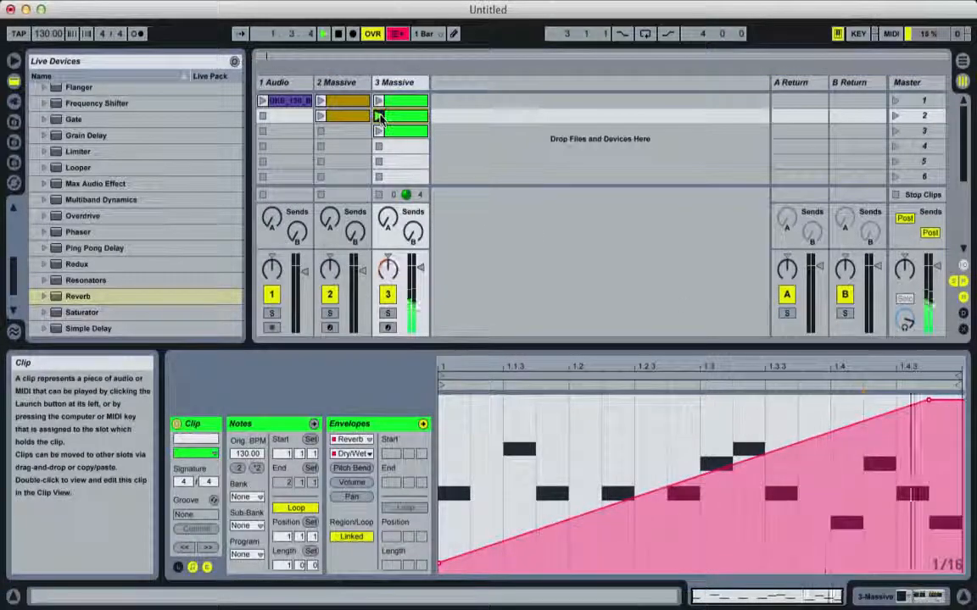
# Deactivate track 3's Reverb and delete the whole Dry/Wet envelope from the second clip
pyautogui.click(393, 82)
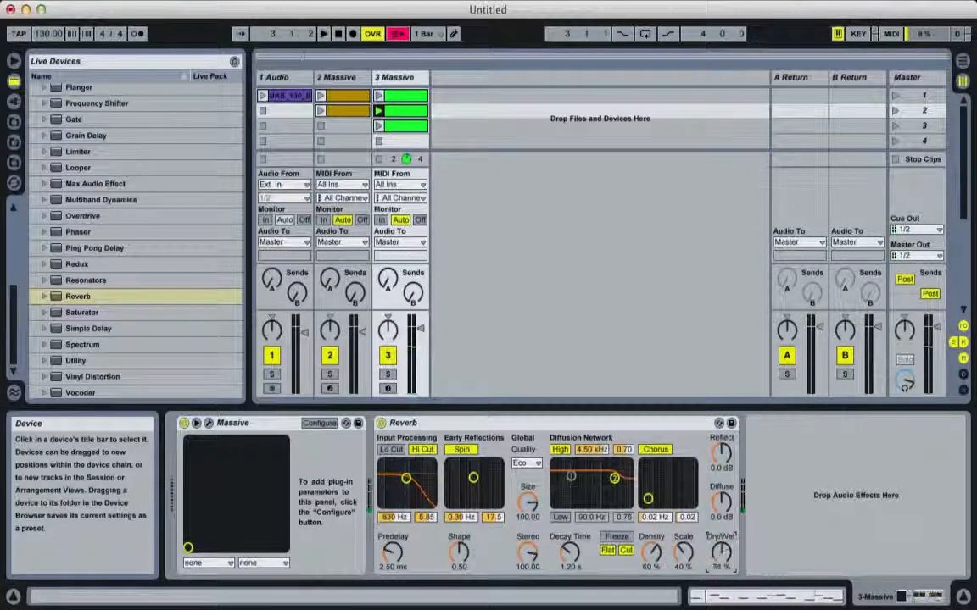
pyautogui.click(381, 422)
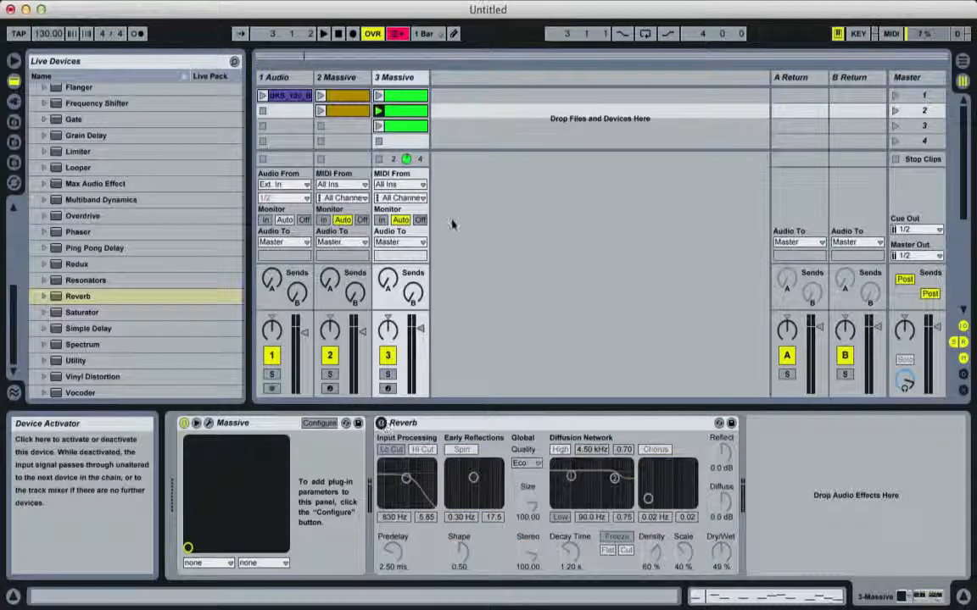
pyautogui.doubleClick(406, 113)
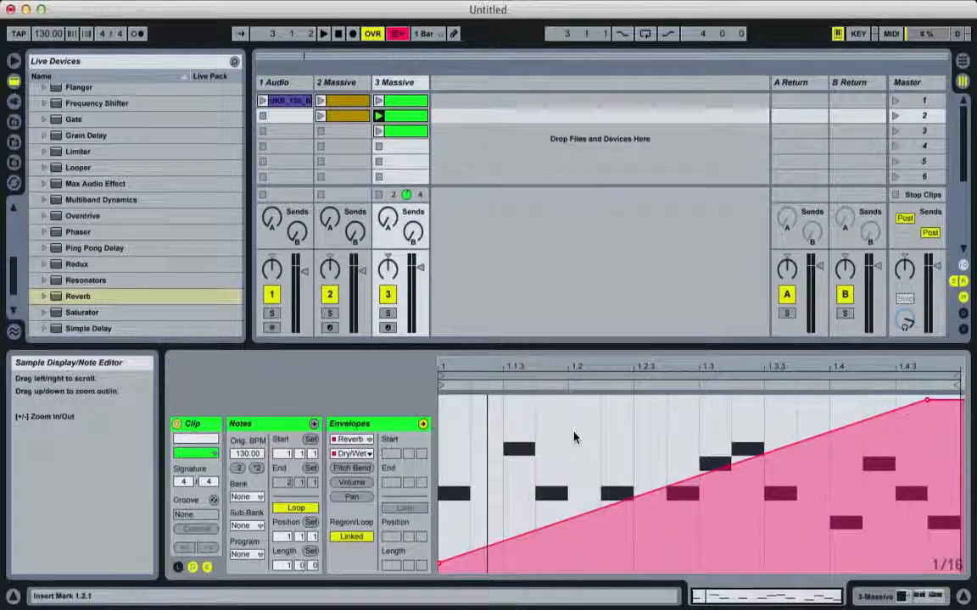
pyautogui.press('super+a')
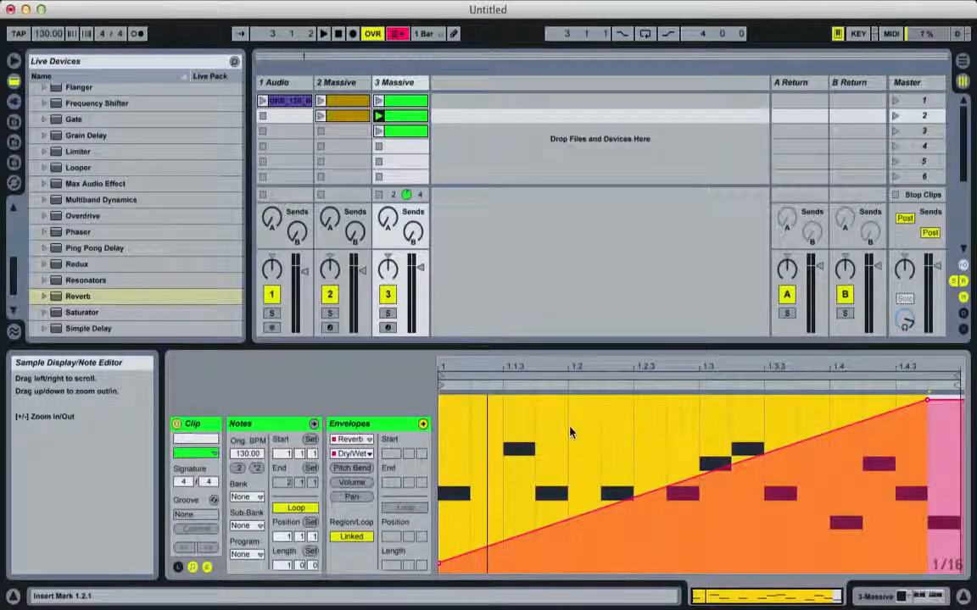
pyautogui.press('Delete')
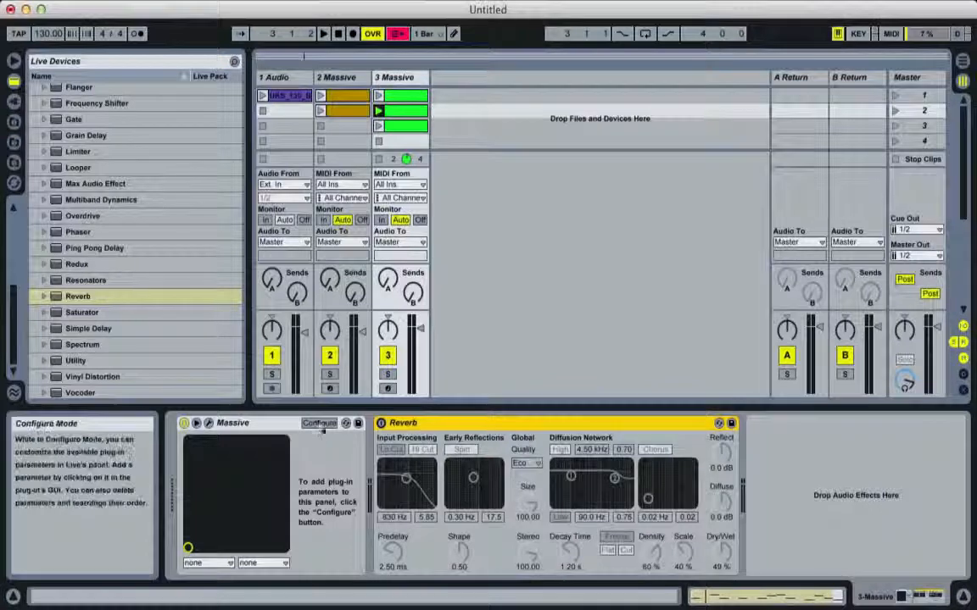
# Collapse the Reverb and touch the leslie.depth macro in Massive's plug-in window to make it assignable, closing the window
pyautogui.doubleClick(408, 423)
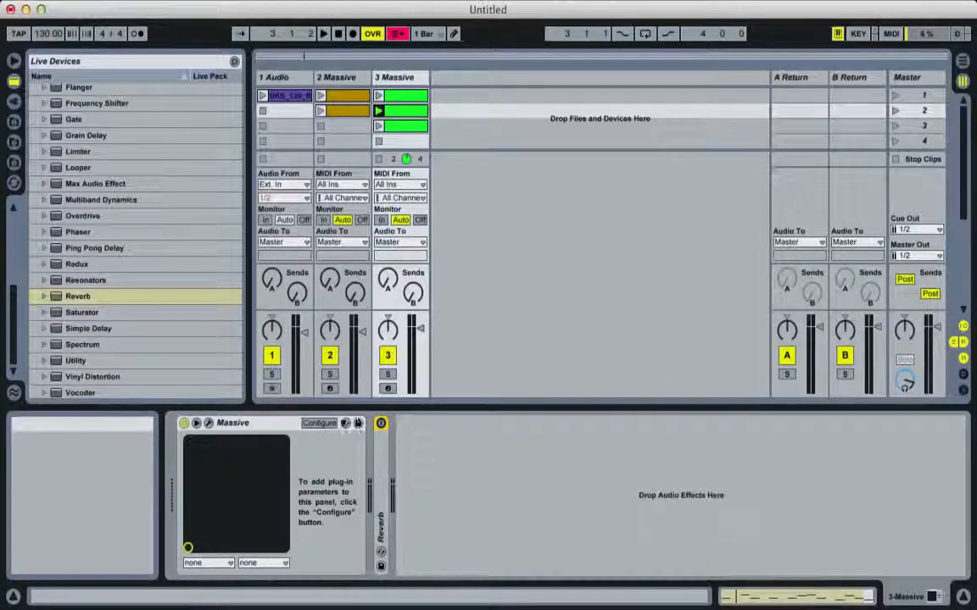
pyautogui.click(207, 424)
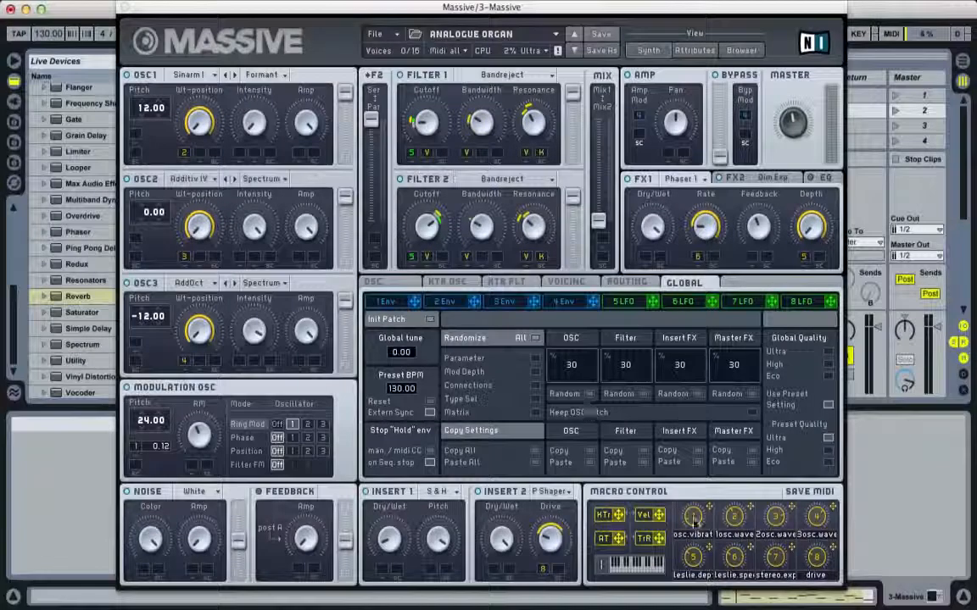
pyautogui.click(696, 565)
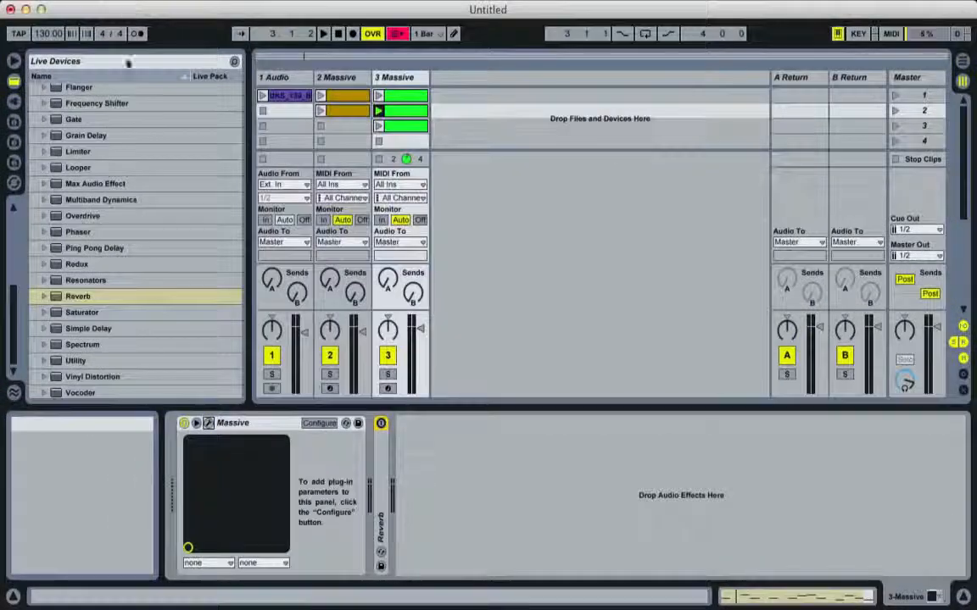
pyautogui.click(124, 6)
# Try leslie.depth on Massive's horizontal X-Y axis, reset that to none, assign it to the vertical axis, and set it to 0.29
pyautogui.click(196, 564)
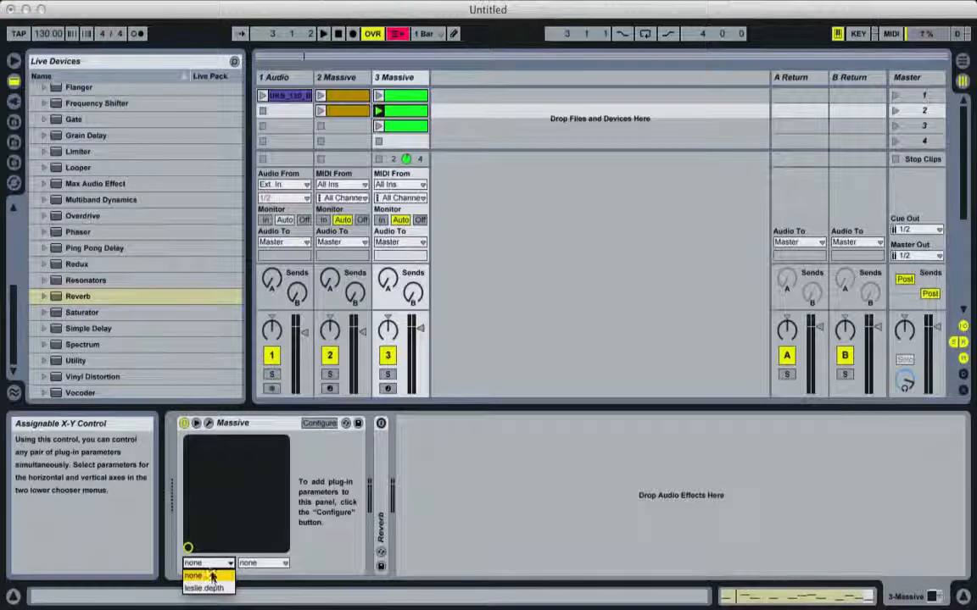
pyautogui.click(210, 587)
pyautogui.click(207, 563)
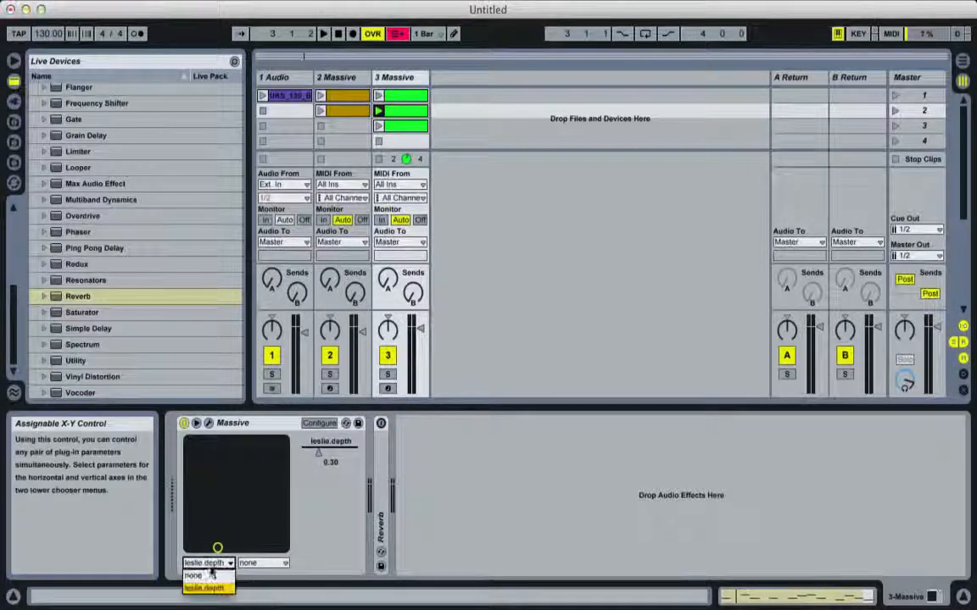
pyautogui.click(202, 575)
pyautogui.click(249, 564)
pyautogui.click(247, 588)
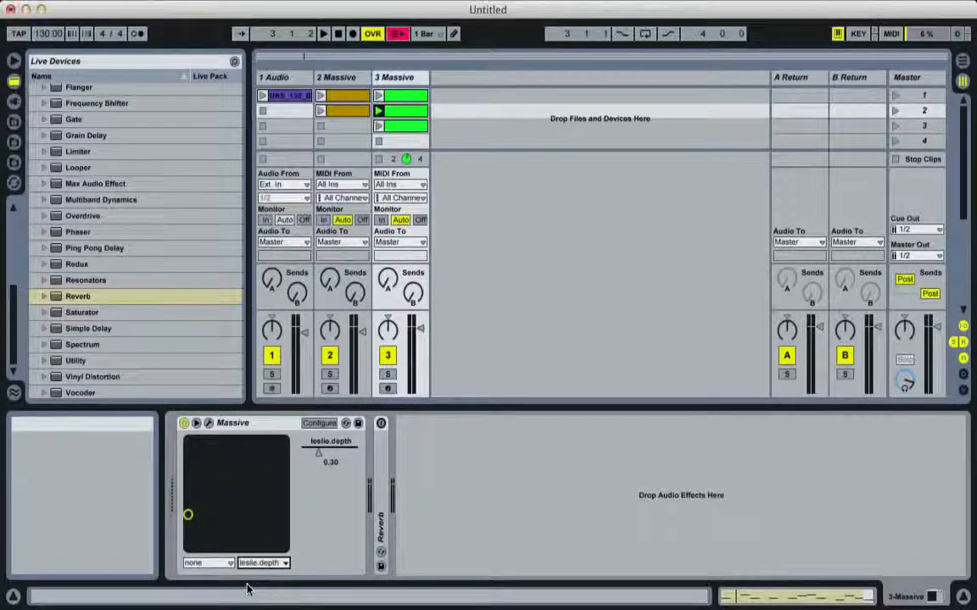
pyautogui.moveTo(189, 516); pyautogui.dragTo(187, 488)
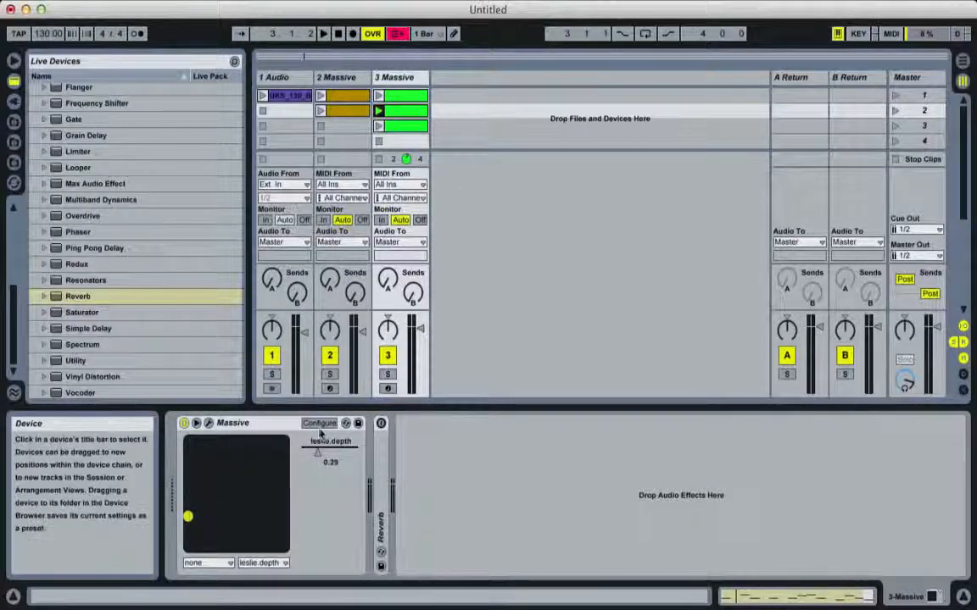
# Make Massive's leslie.speed macro available, assign it to the horizontal X-Y axis, and set speed to 0.20 and depth to 0.32
pyautogui.click(209, 423)
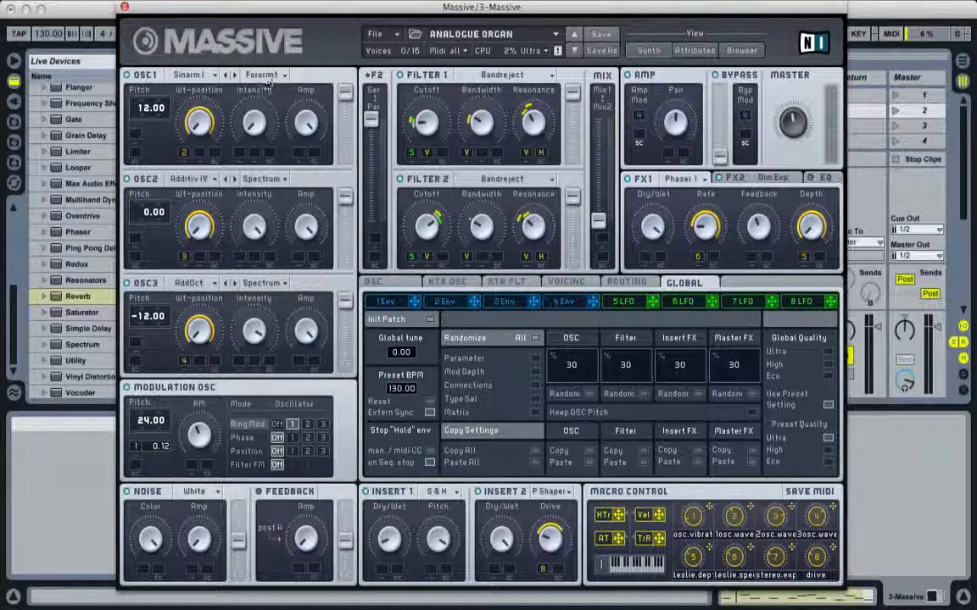
pyautogui.click(125, 7)
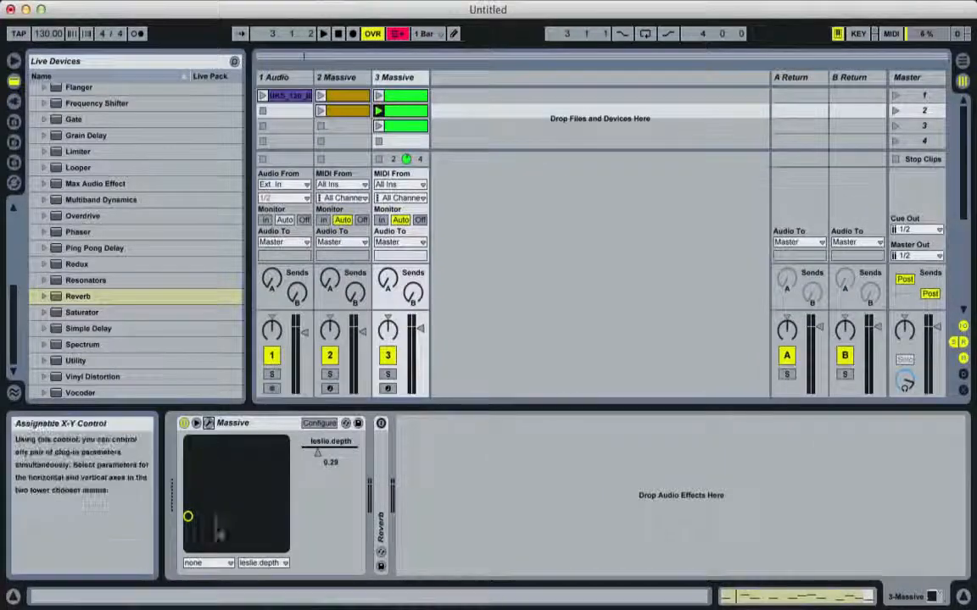
pyautogui.click(210, 563)
pyautogui.click(205, 601)
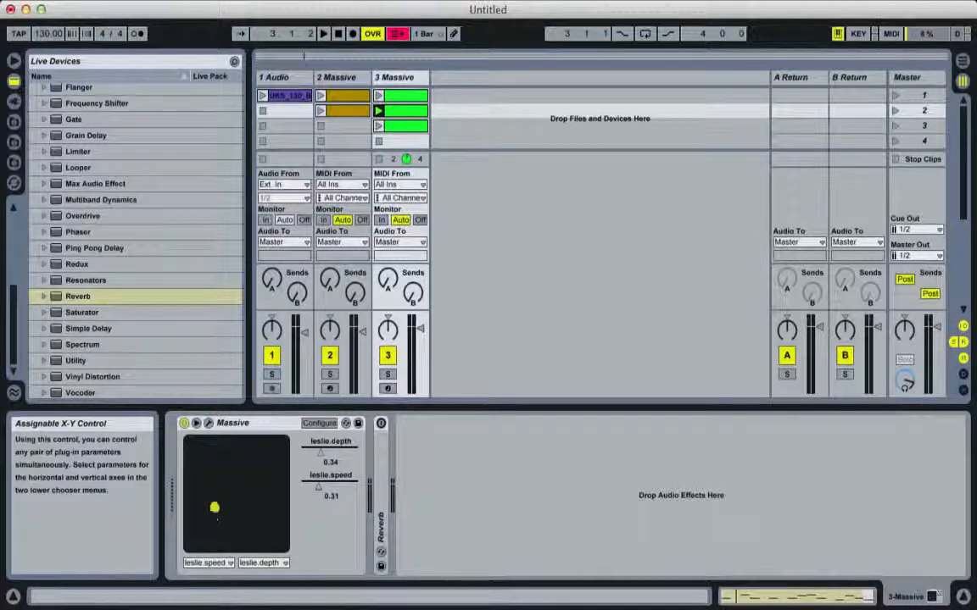
pyautogui.moveTo(214, 507)
pyautogui.mouseDown()
pyautogui.moveTo(221, 469)
pyautogui.moveTo(207, 504)
pyautogui.mouseUp()
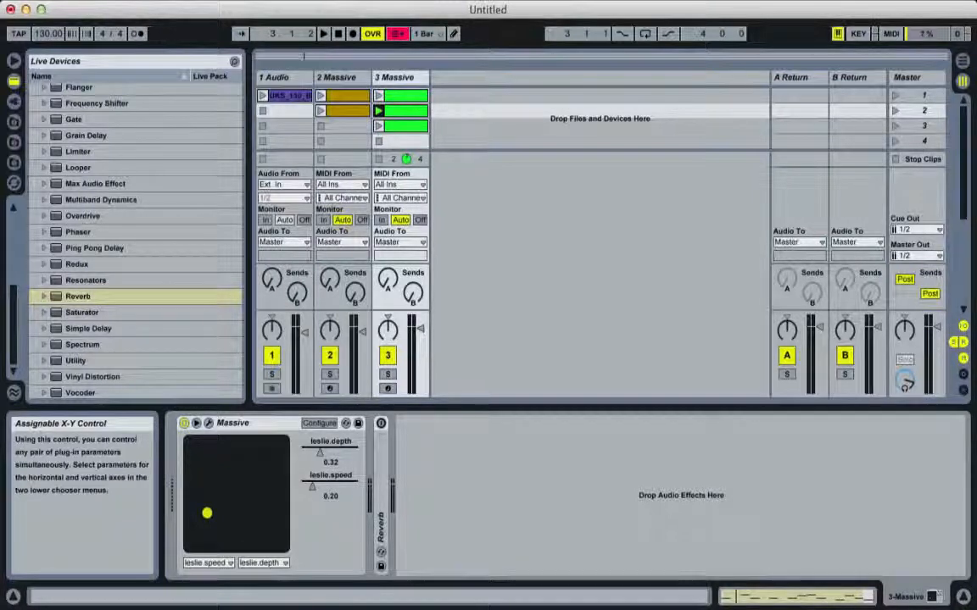
pyautogui.click(324, 424)
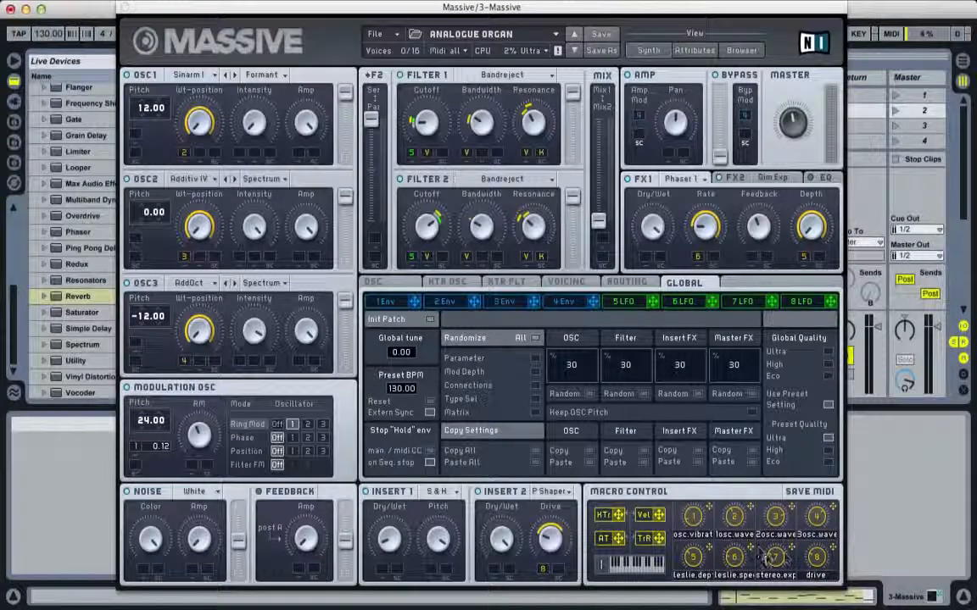
pyautogui.click(818, 563)
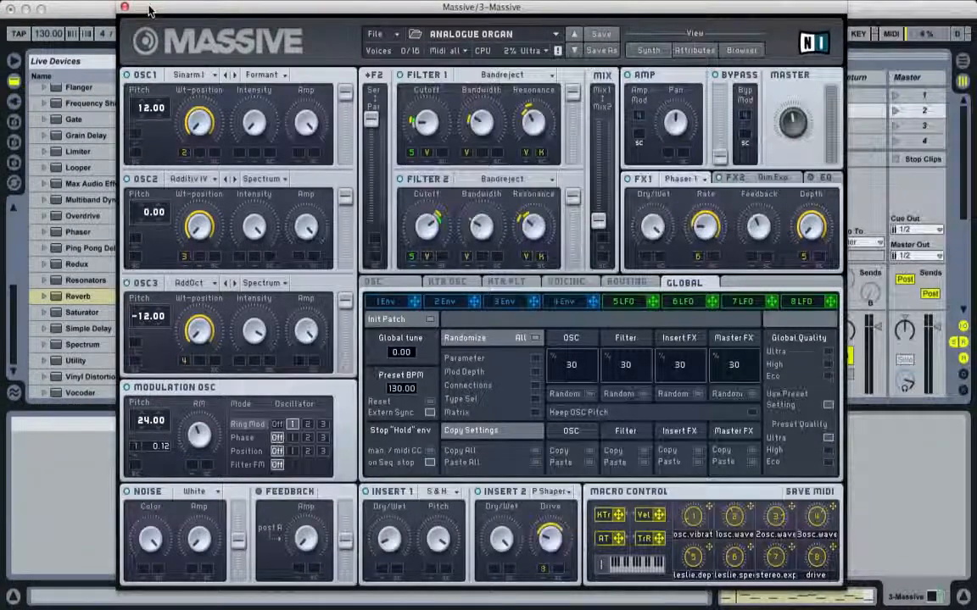
pyautogui.moveTo(127, 7); pyautogui.dragTo(543, 7)
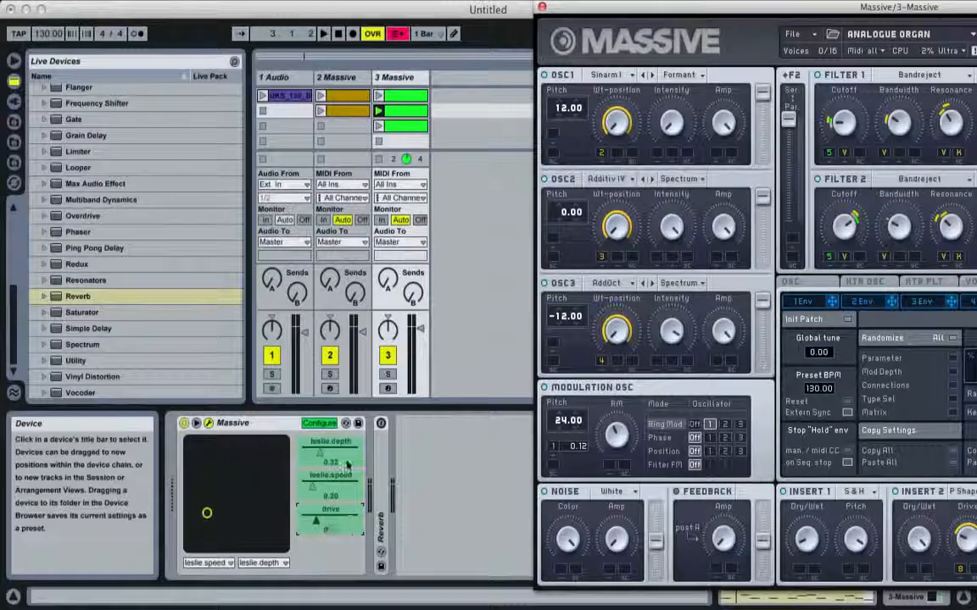
pyautogui.moveTo(625, 7); pyautogui.dragTo(224, 7)
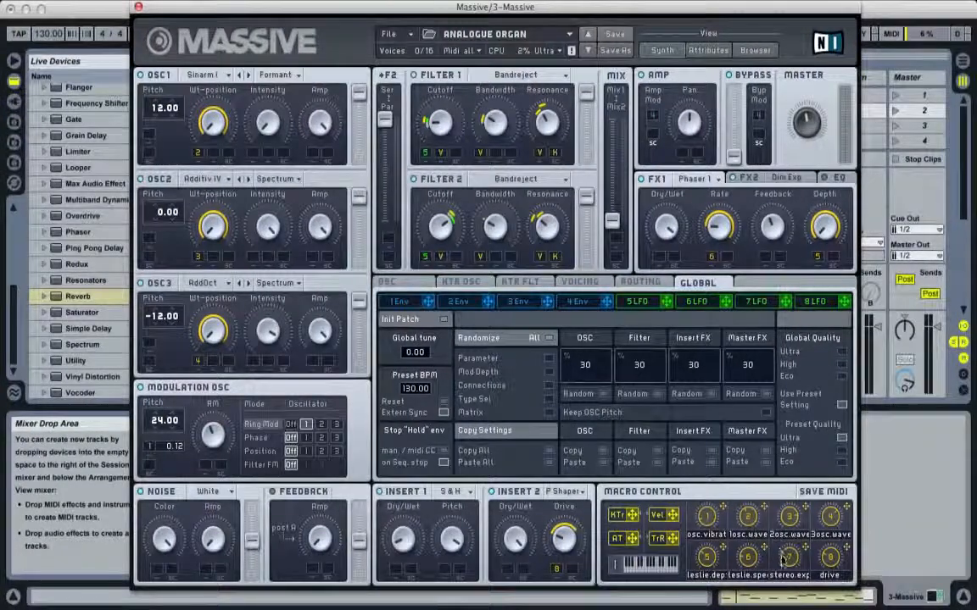
pyautogui.click(138, 7)
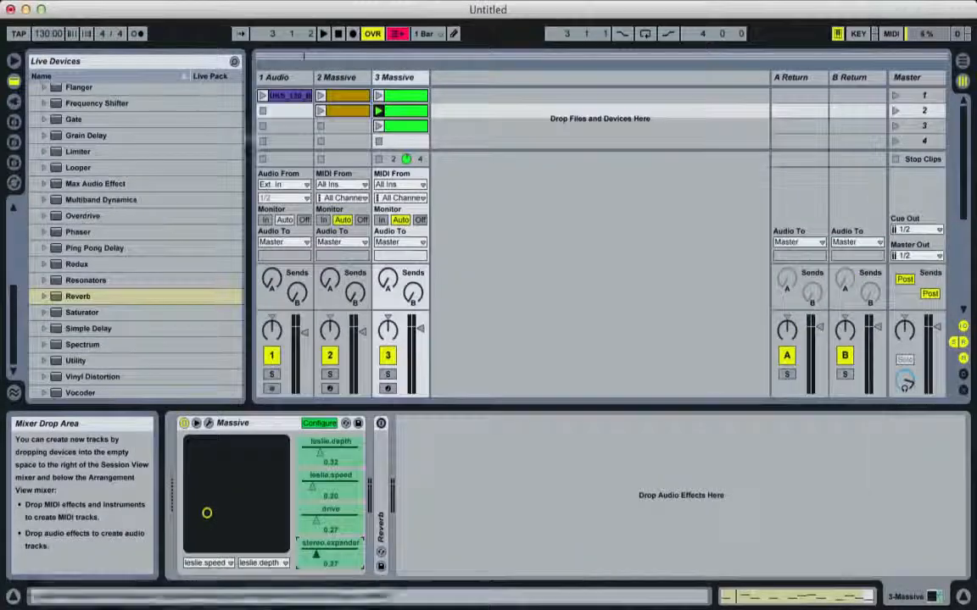
# Leave Massive's Configure mode and show the leslie.speed envelope of the second clip on track 3 Massive
pyautogui.click(318, 423)
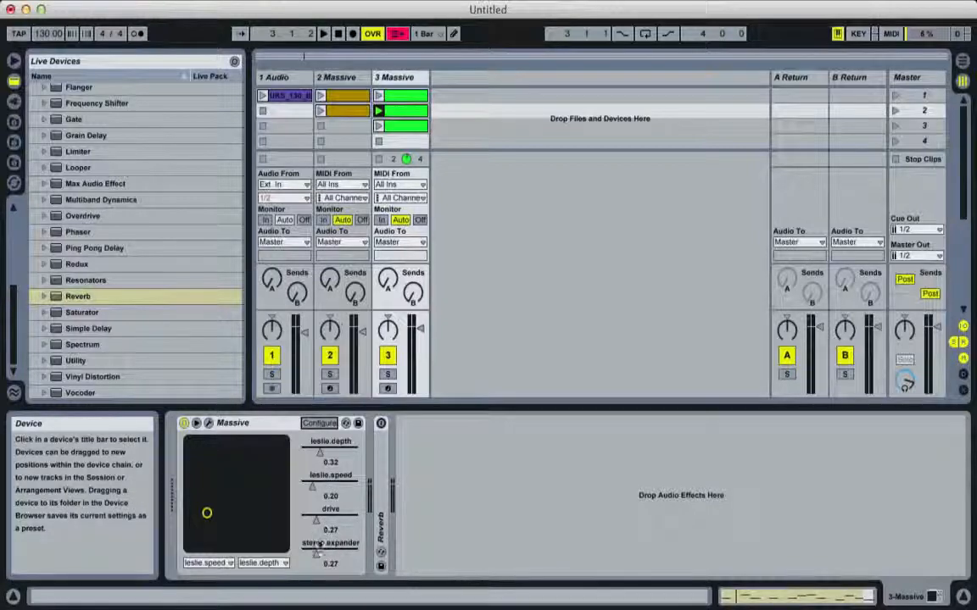
pyautogui.doubleClick(396, 112)
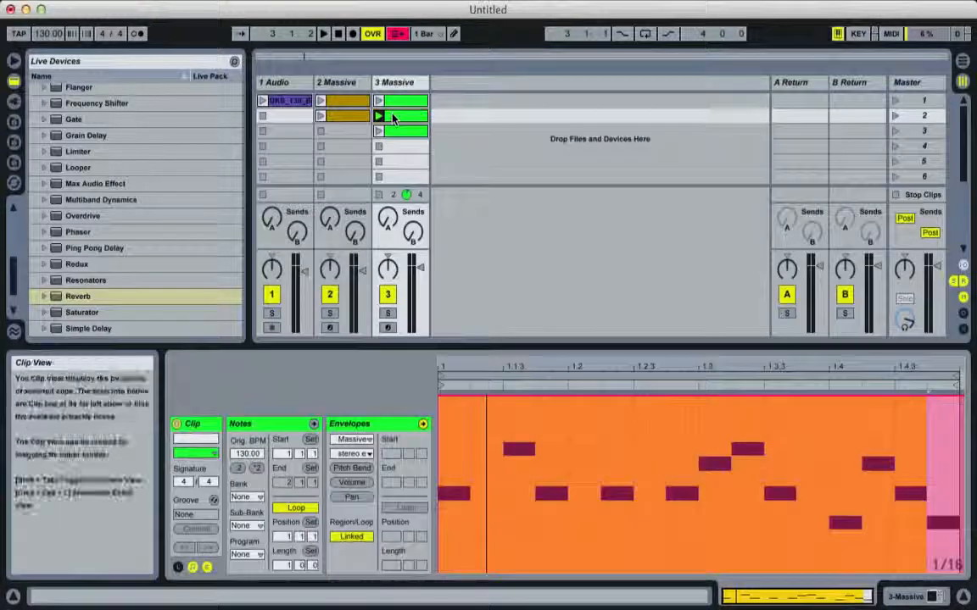
pyautogui.click(352, 454)
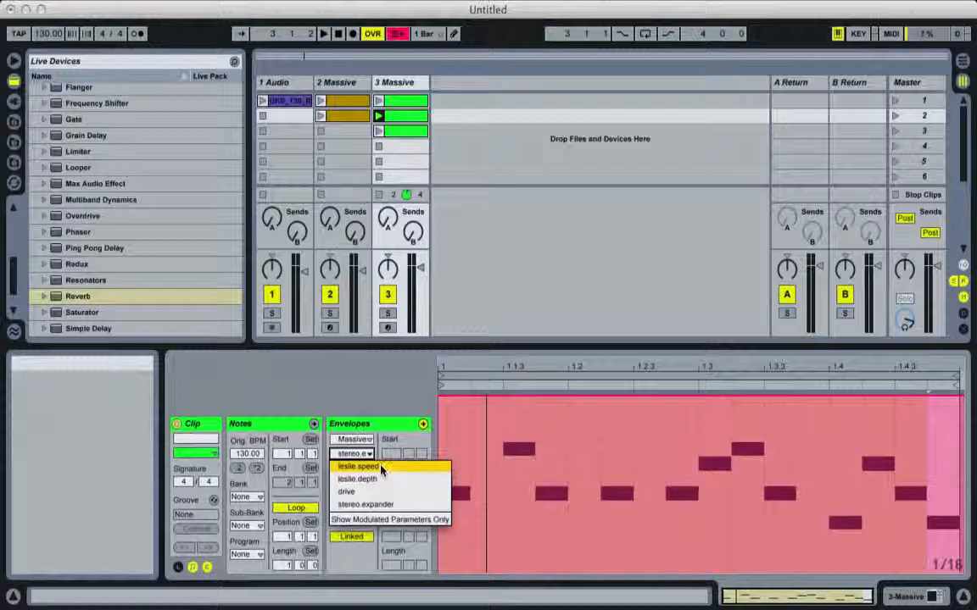
pyautogui.click(382, 468)
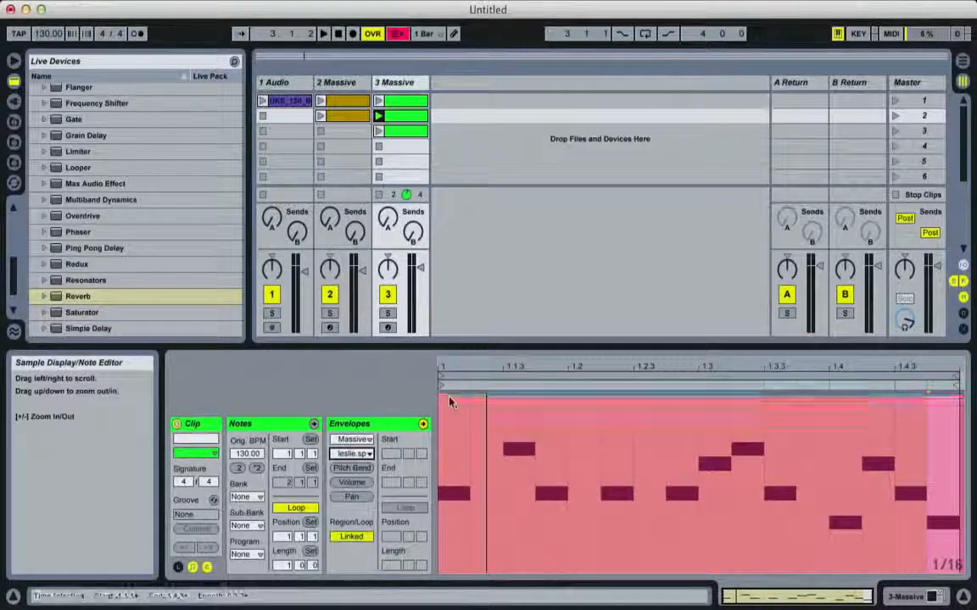
# Try lowering the selected span of the leslie.speed envelope to about 16.3 % and undo it
pyautogui.moveTo(450, 397); pyautogui.dragTo(438, 546)
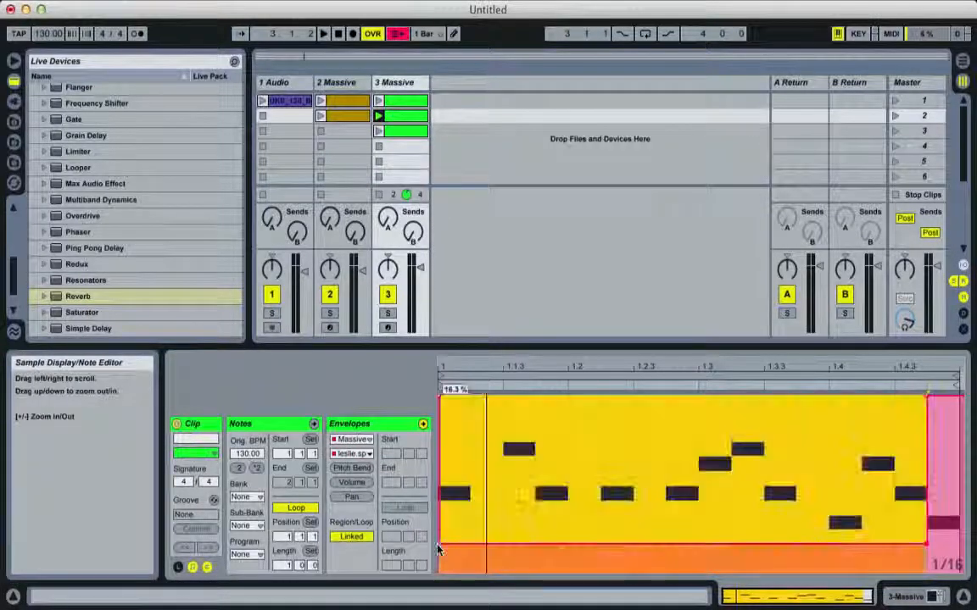
pyautogui.press('super+z')
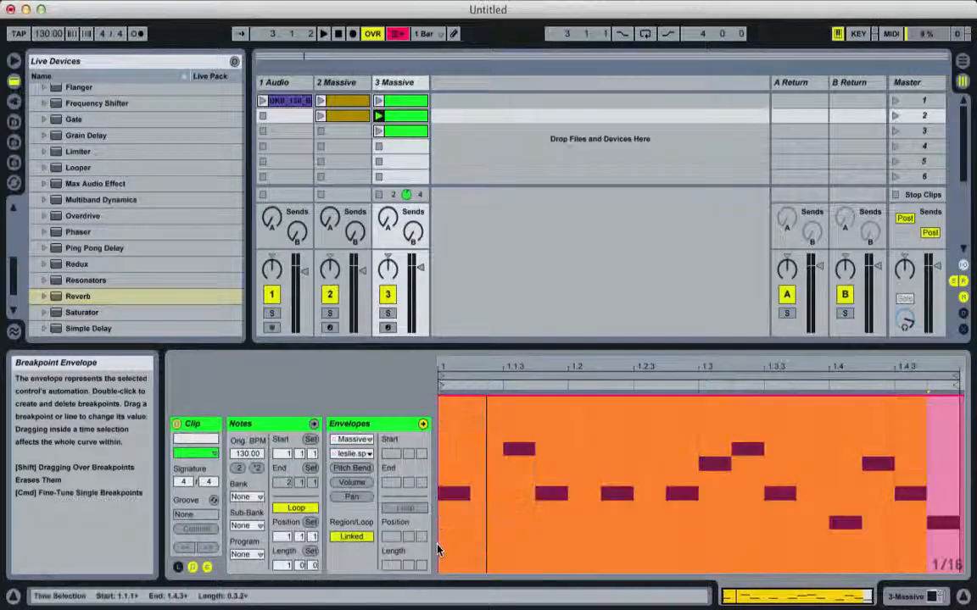
# Shape the leslie.speed envelope to rise from a low start to its maximum at 1.4.3 and fall to 13.9 % at the clip end
pyautogui.click(511, 473)
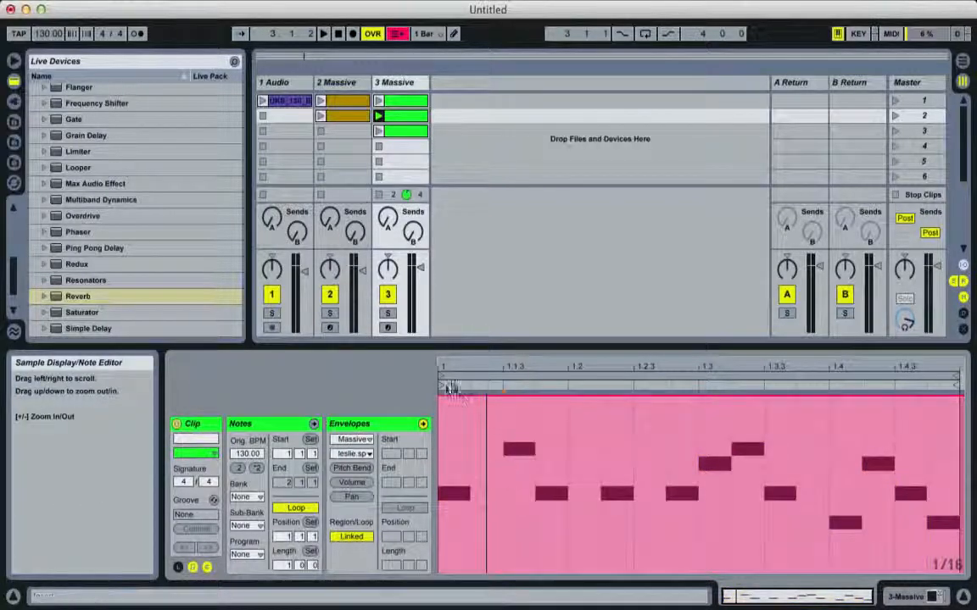
pyautogui.moveTo(439, 397); pyautogui.dragTo(440, 562)
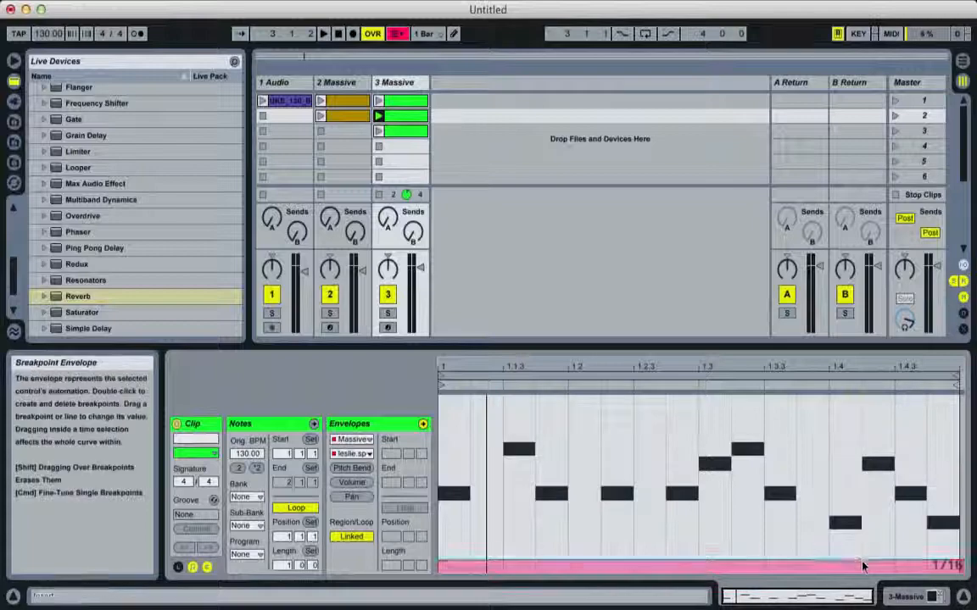
pyautogui.click(880, 508)
pyautogui.moveTo(861, 560); pyautogui.dragTo(832, 553)
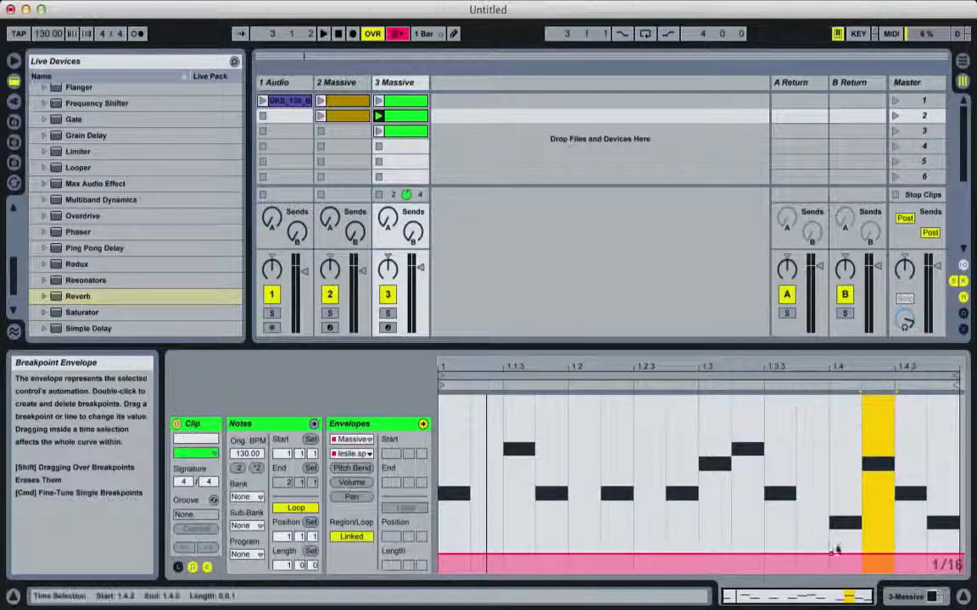
pyautogui.doubleClick(442, 555)
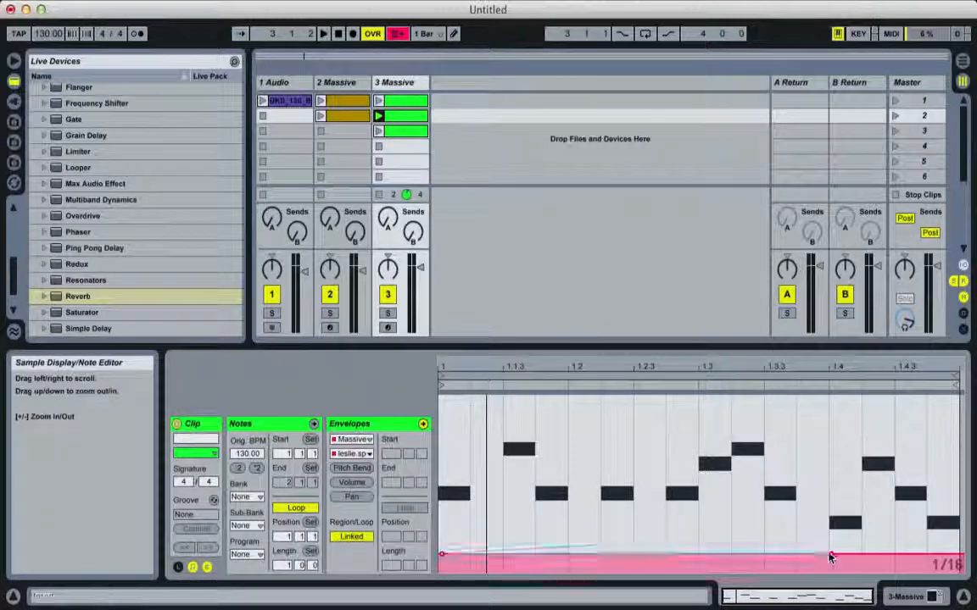
pyautogui.moveTo(830, 554); pyautogui.dragTo(894, 396)
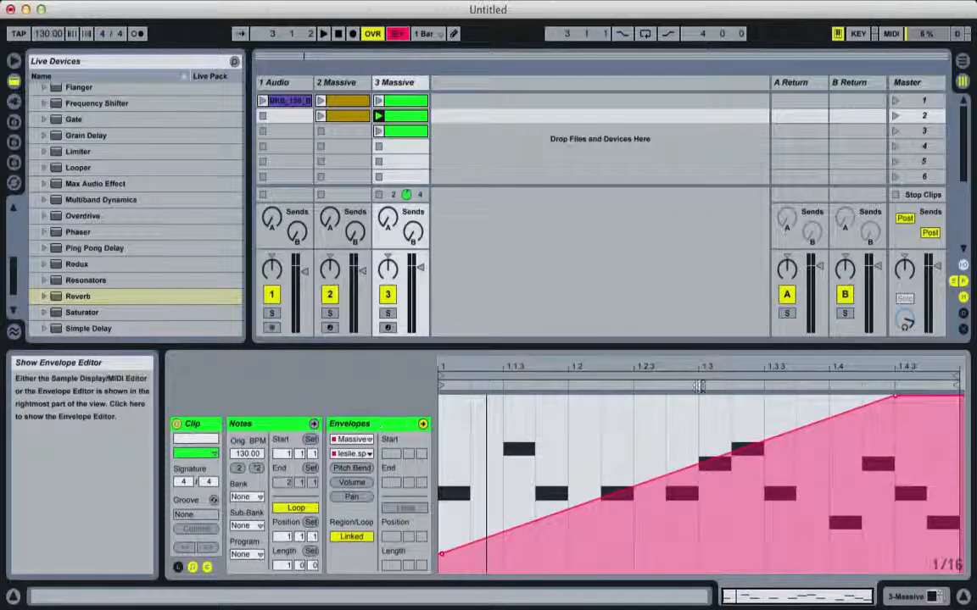
pyautogui.moveTo(948, 400); pyautogui.dragTo(958, 550)
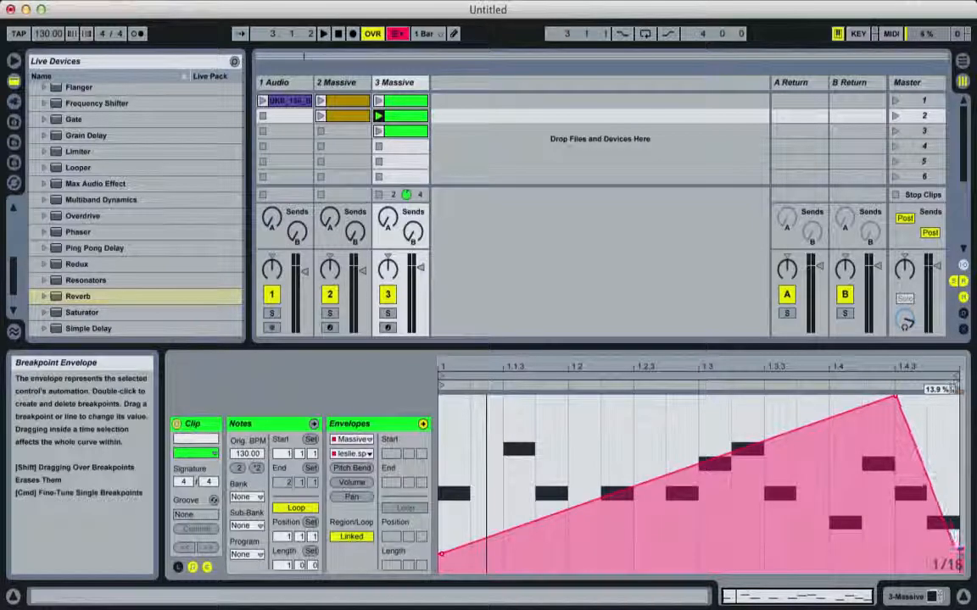
# Draw a leslie.depth envelope rising from a low start to 97.1 % just before 1.3 and falling low near the clip end
pyautogui.click(354, 455)
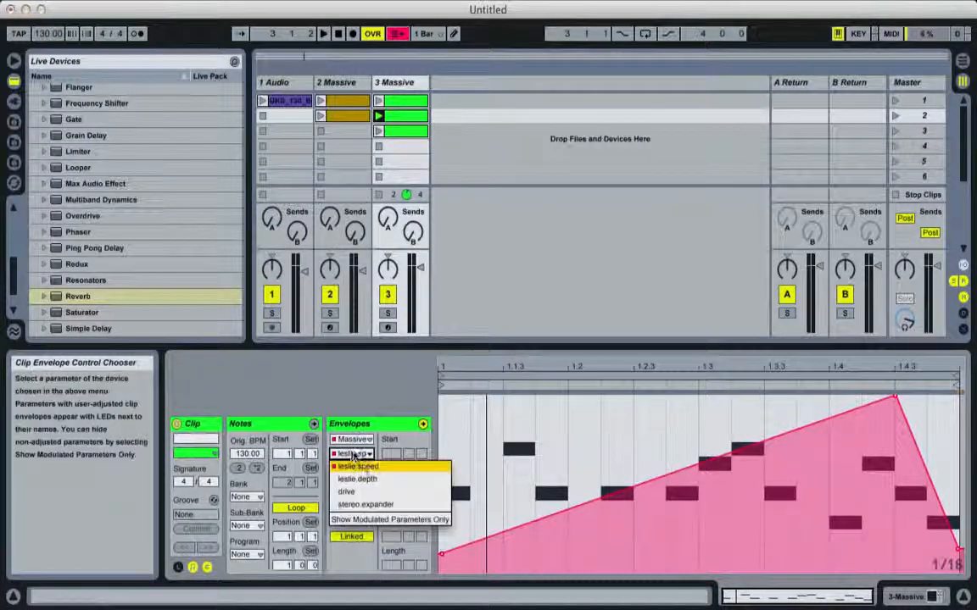
pyautogui.click(360, 467)
pyautogui.click(354, 455)
pyautogui.click(360, 473)
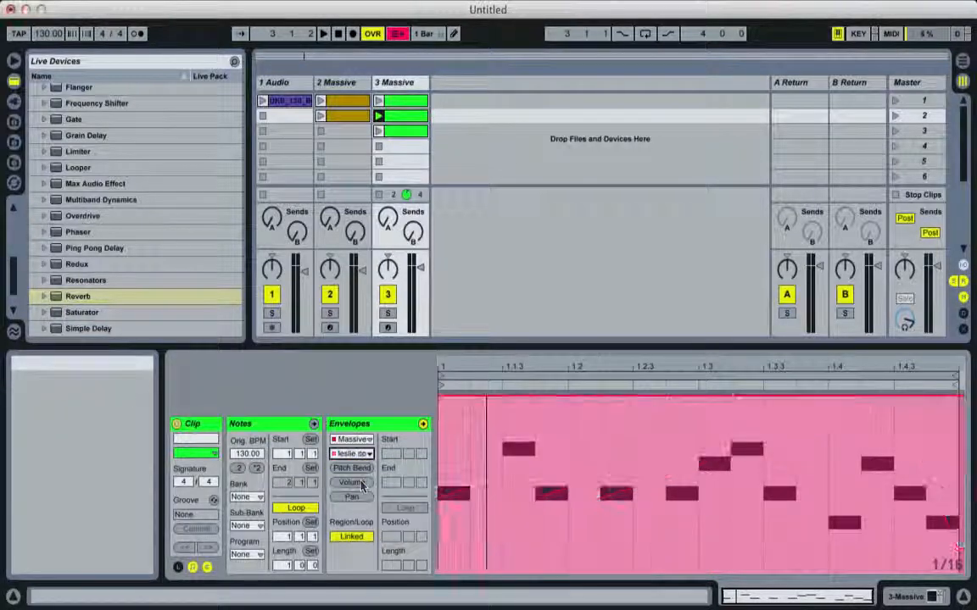
pyautogui.moveTo(434, 408); pyautogui.dragTo(435, 564)
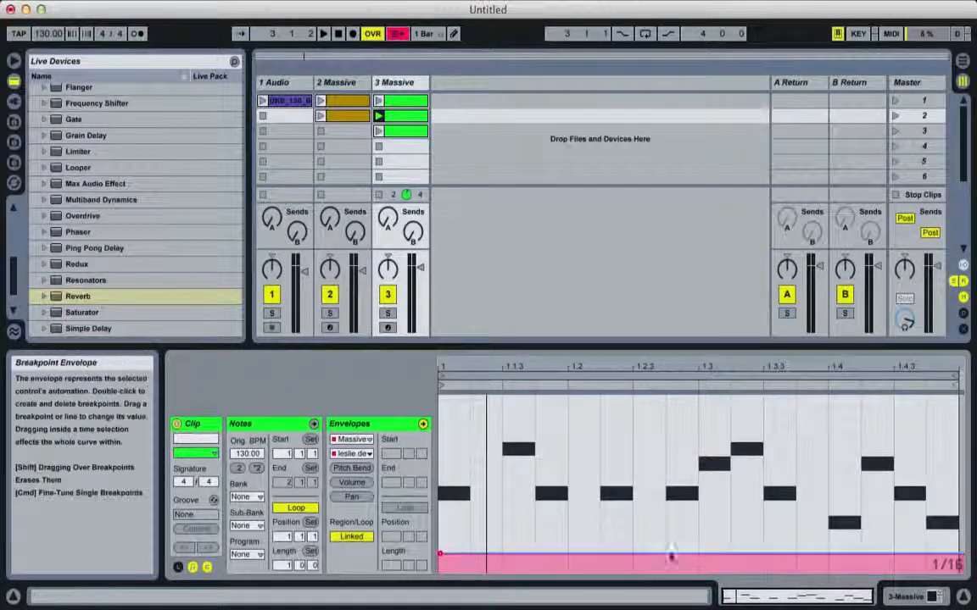
pyautogui.moveTo(670, 558); pyautogui.dragTo(695, 400)
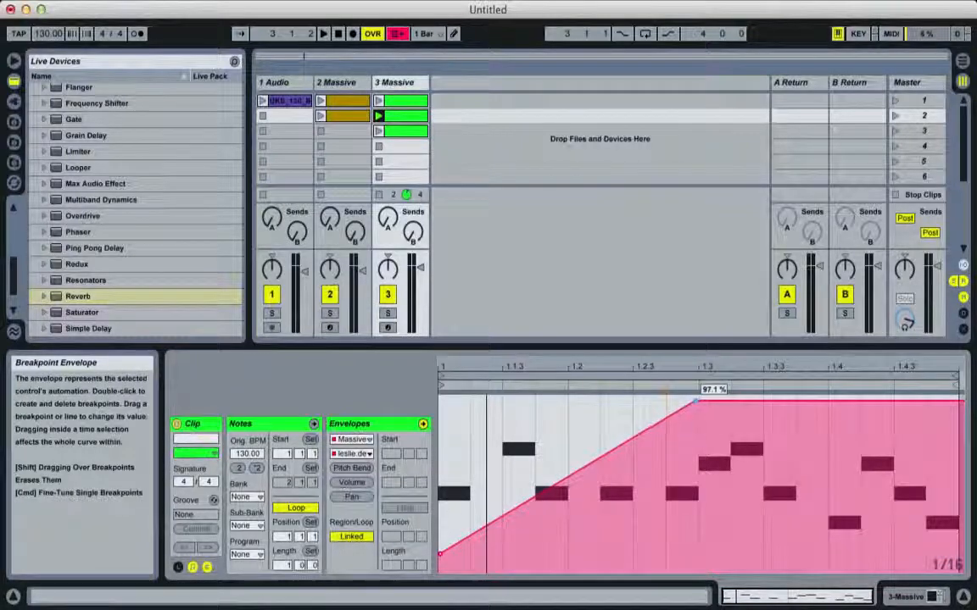
pyautogui.moveTo(911, 401); pyautogui.dragTo(933, 562)
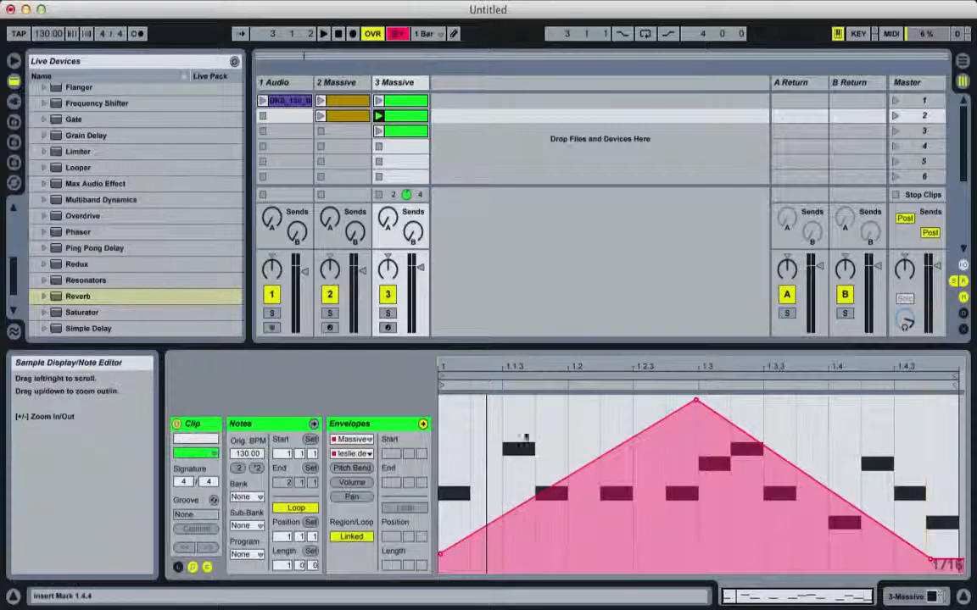
# Draw a drive envelope ramping from about 9 % at the clip start to 99.3 % at its end
pyautogui.click(352, 454)
pyautogui.click(357, 494)
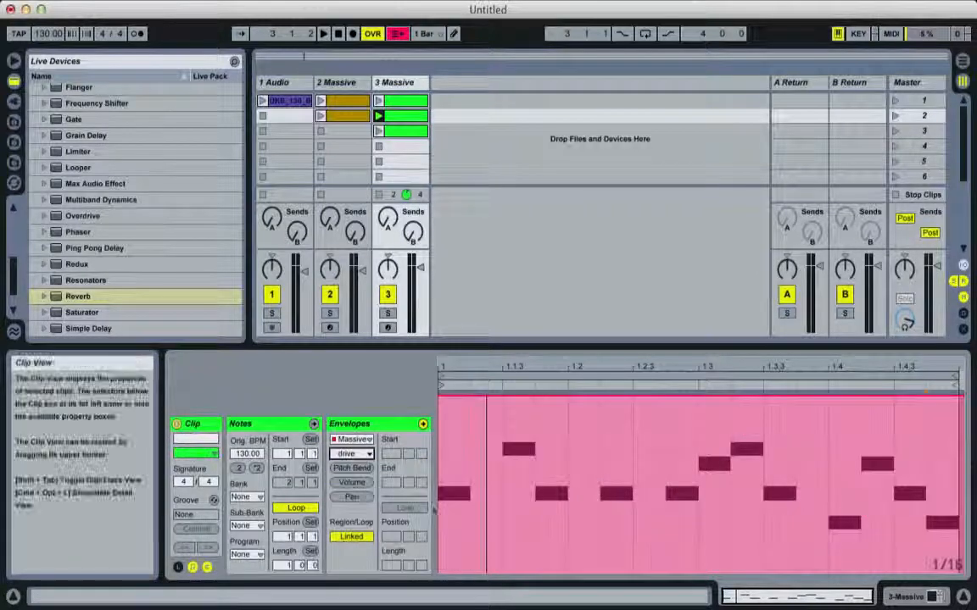
pyautogui.moveTo(442, 400); pyautogui.dragTo(450, 561)
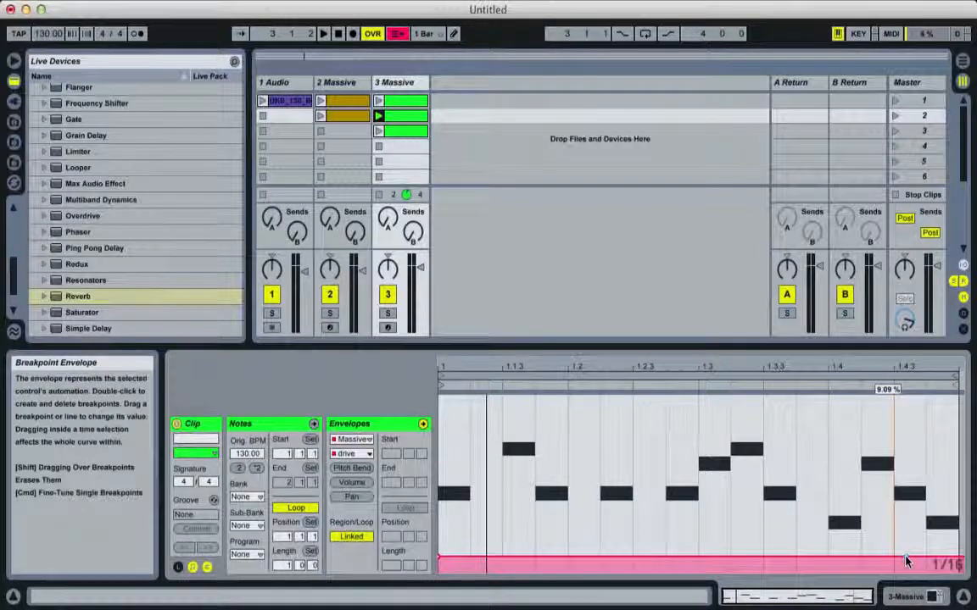
pyautogui.moveTo(957, 561); pyautogui.dragTo(955, 401)
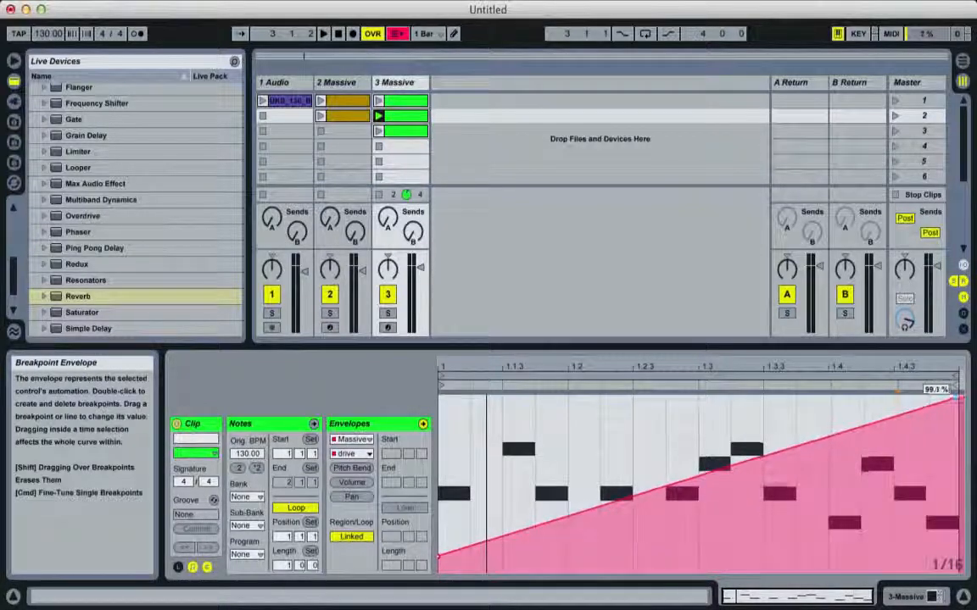
# Draw a stereo.expander envelope rising from a low start to a high peak just before 1.3 and falling low near the clip end
pyautogui.click(352, 454)
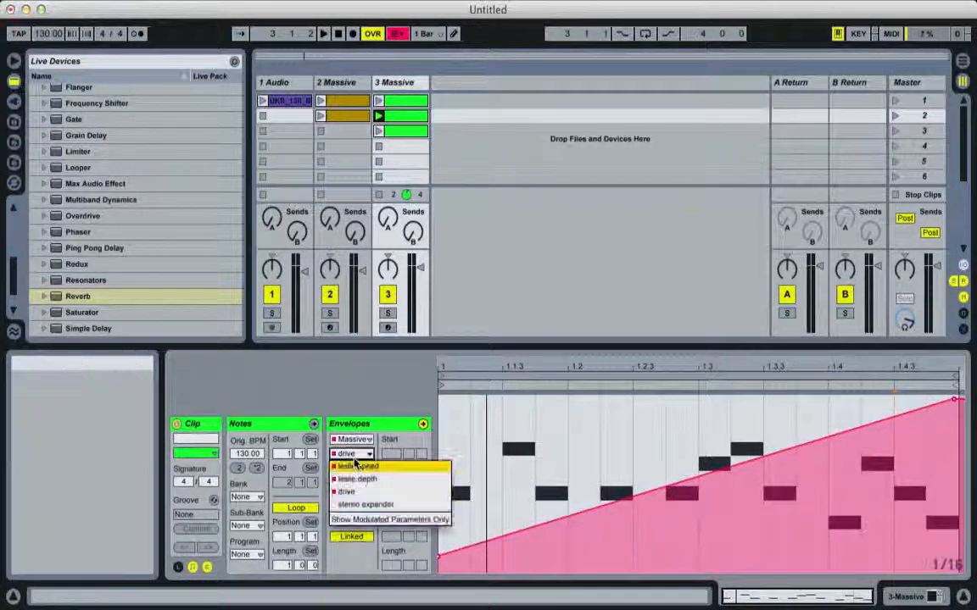
pyautogui.click(375, 503)
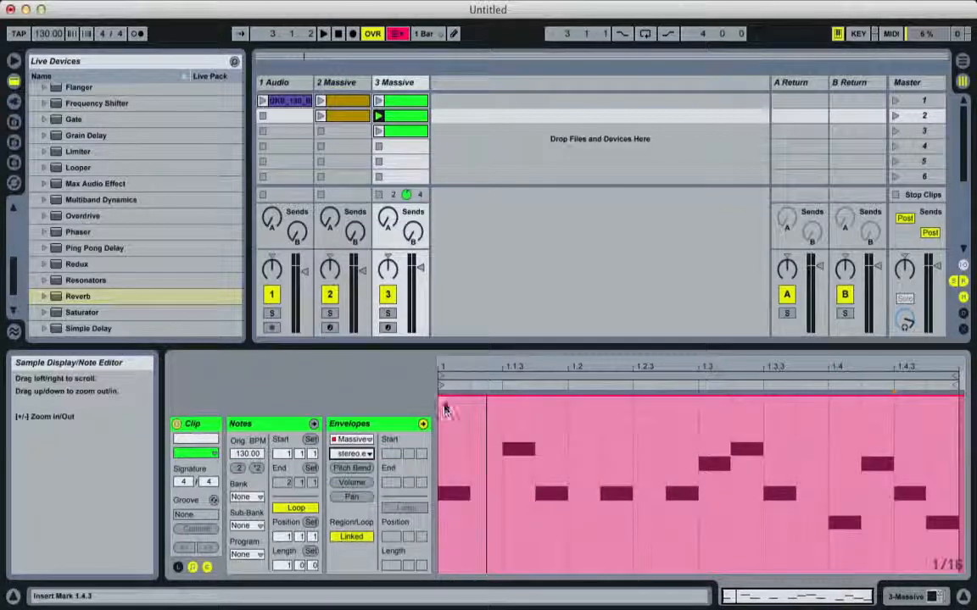
pyautogui.moveTo(447, 393); pyautogui.dragTo(447, 560)
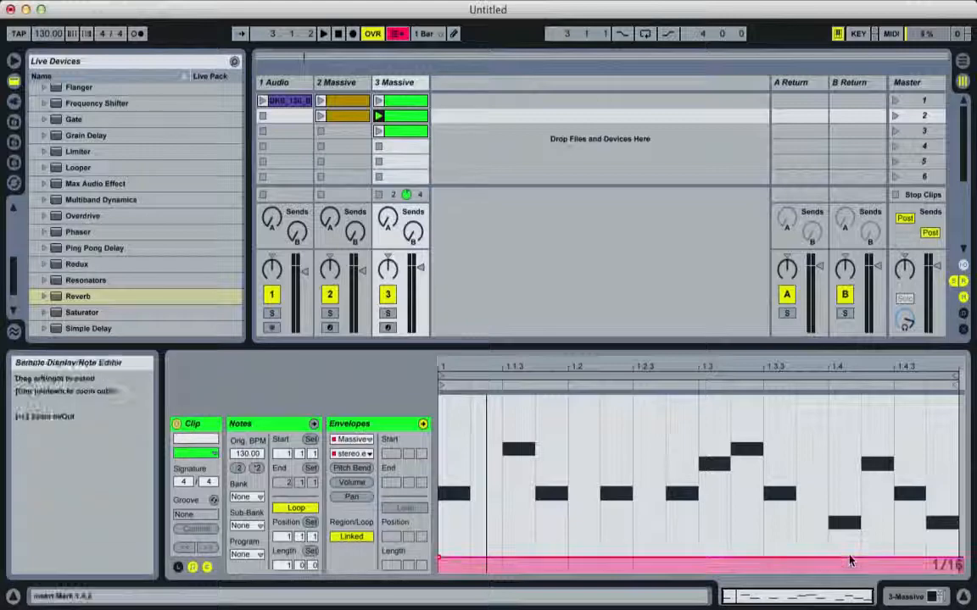
pyautogui.moveTo(845, 561); pyautogui.dragTo(696, 421)
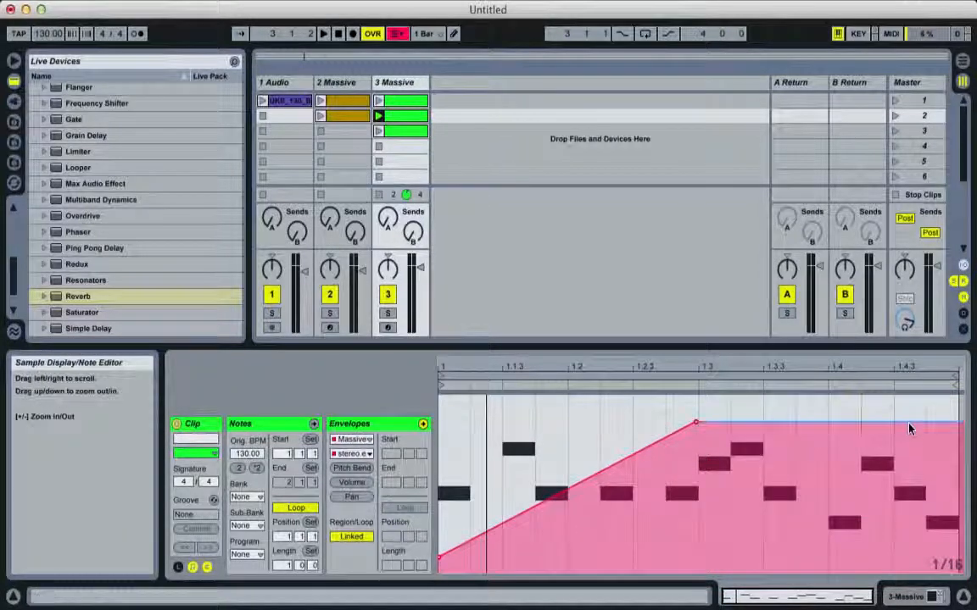
pyautogui.moveTo(911, 424); pyautogui.dragTo(924, 550)
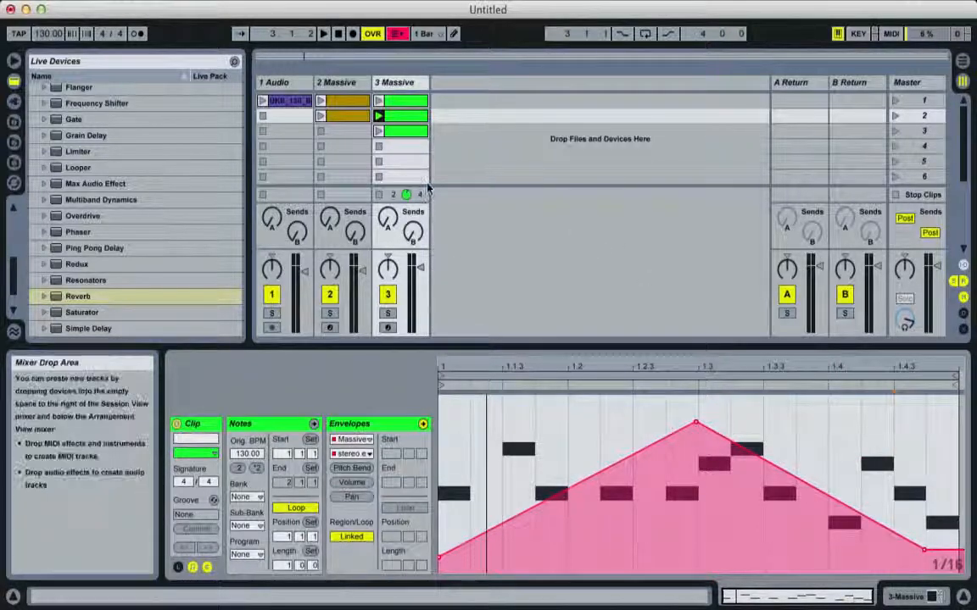
# Show the device chain of track 3 Massive and launch its second clip
pyautogui.click(387, 88)
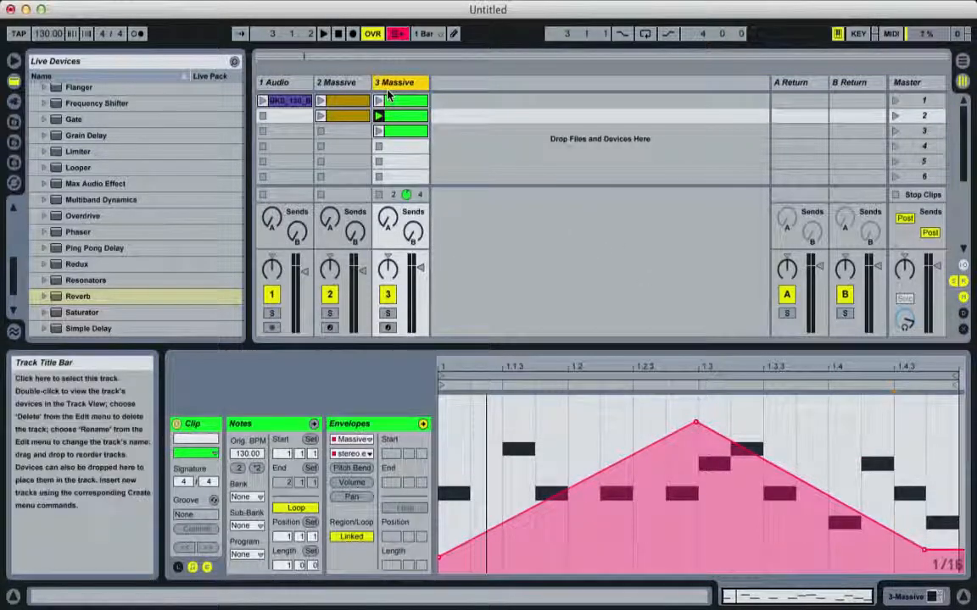
pyautogui.doubleClick(388, 85)
pyautogui.click(377, 113)
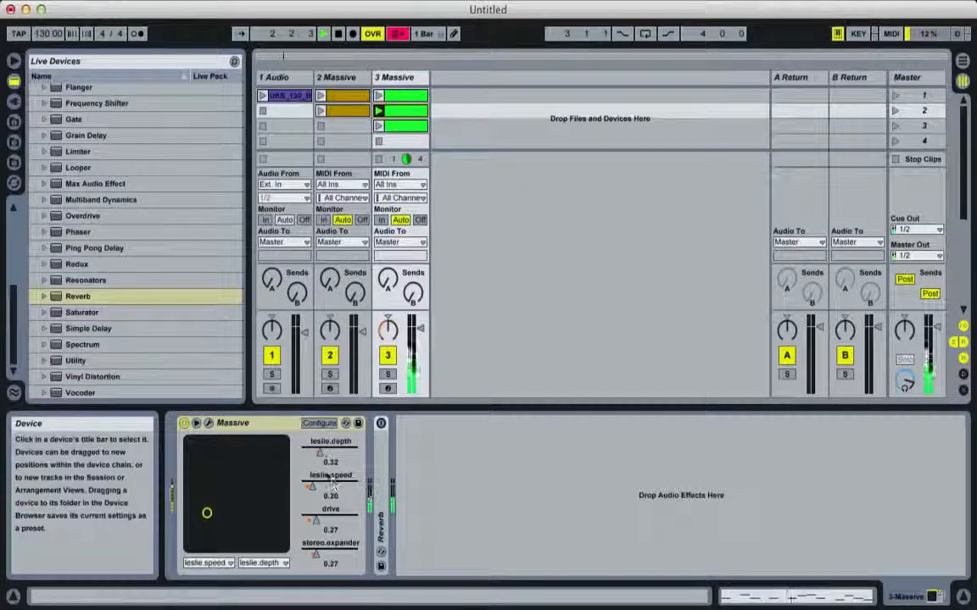
# Set Massive's leslie.speed to 0.74, leslie.depth to 0.82, drive to 0.97 and stereo.expander to 0.74 during playback, and stop the transport
pyautogui.moveTo(218, 515); pyautogui.dragTo(260, 462)
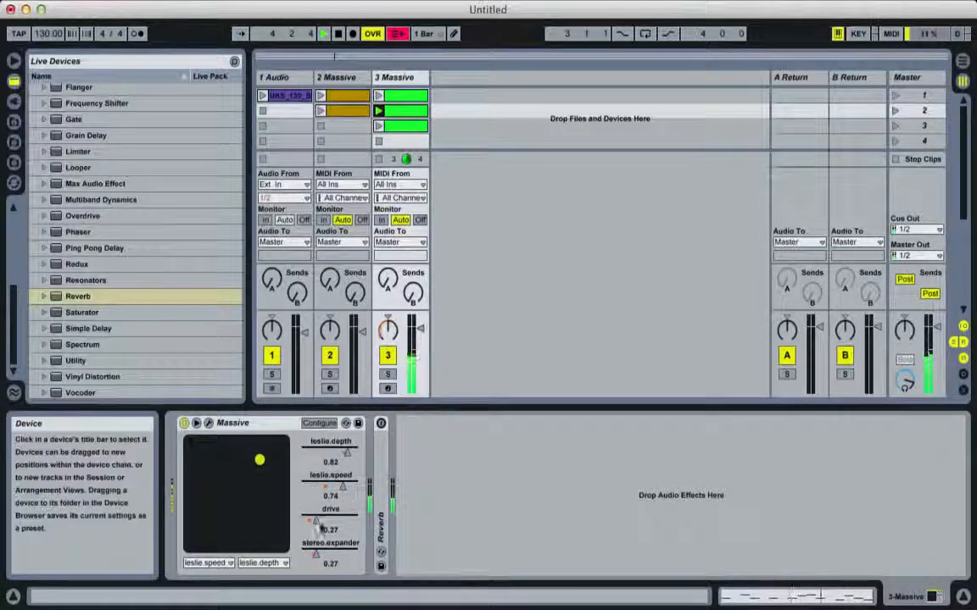
pyautogui.moveTo(318, 522); pyautogui.dragTo(341, 556)
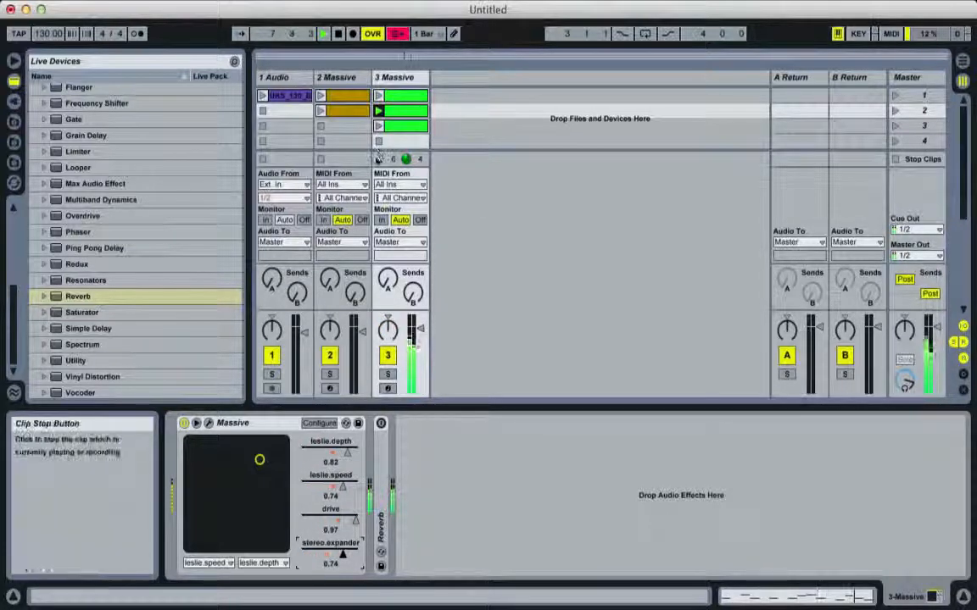
pyautogui.click(338, 34)
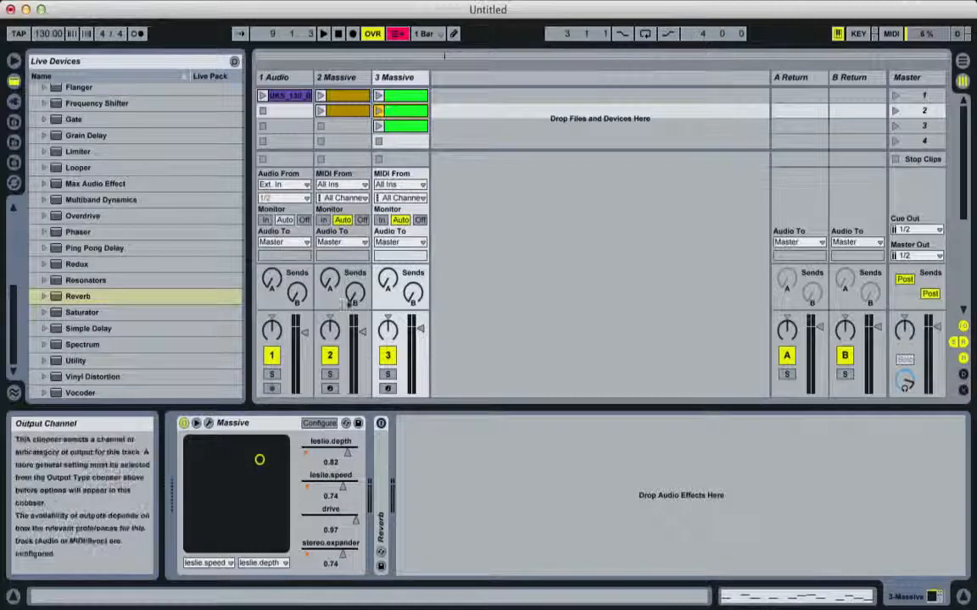
# Compare the first and second clips on track 3 Massive by launching them alternately
pyautogui.click(379, 111)
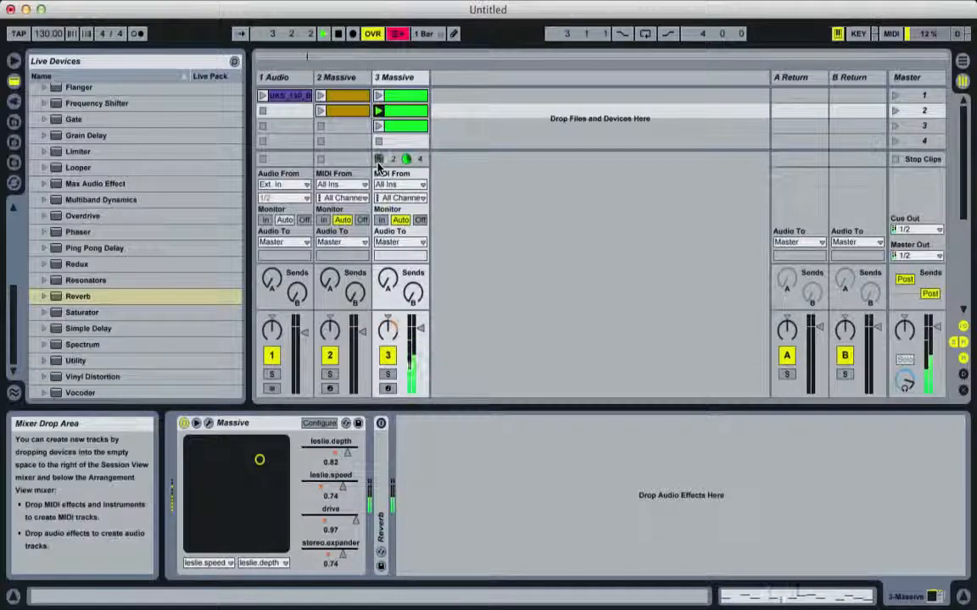
pyautogui.click(337, 33)
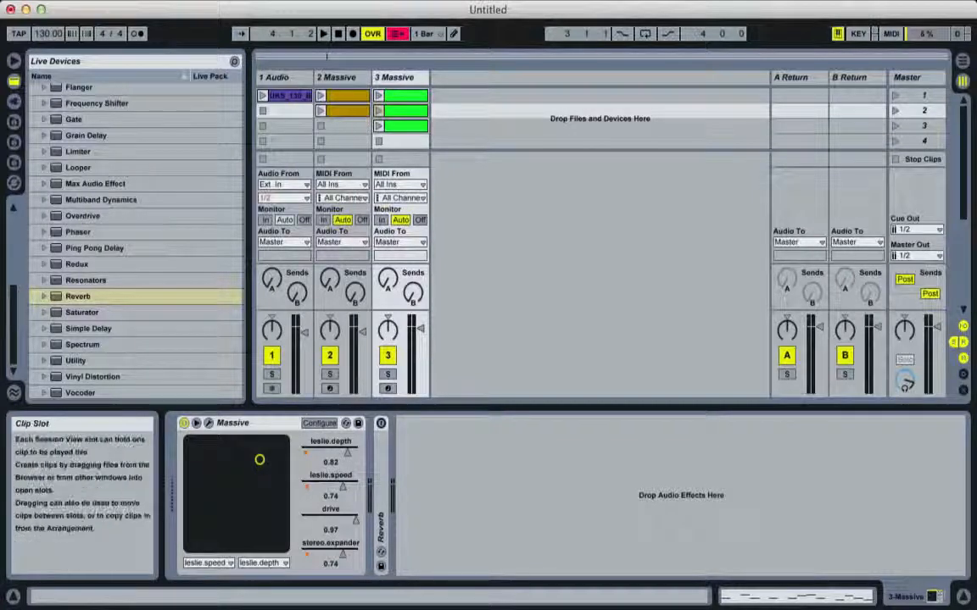
pyautogui.click(380, 95)
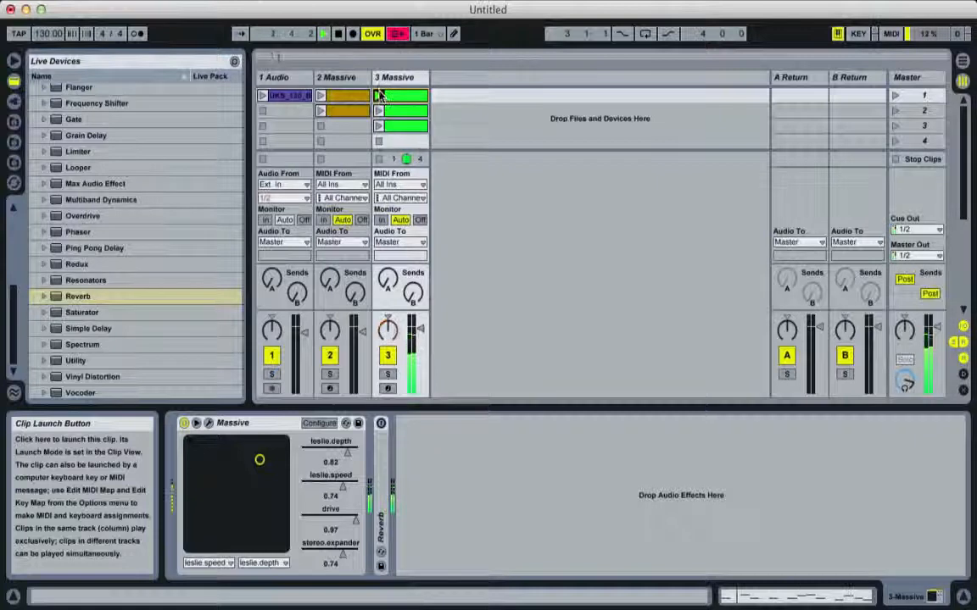
pyautogui.click(380, 111)
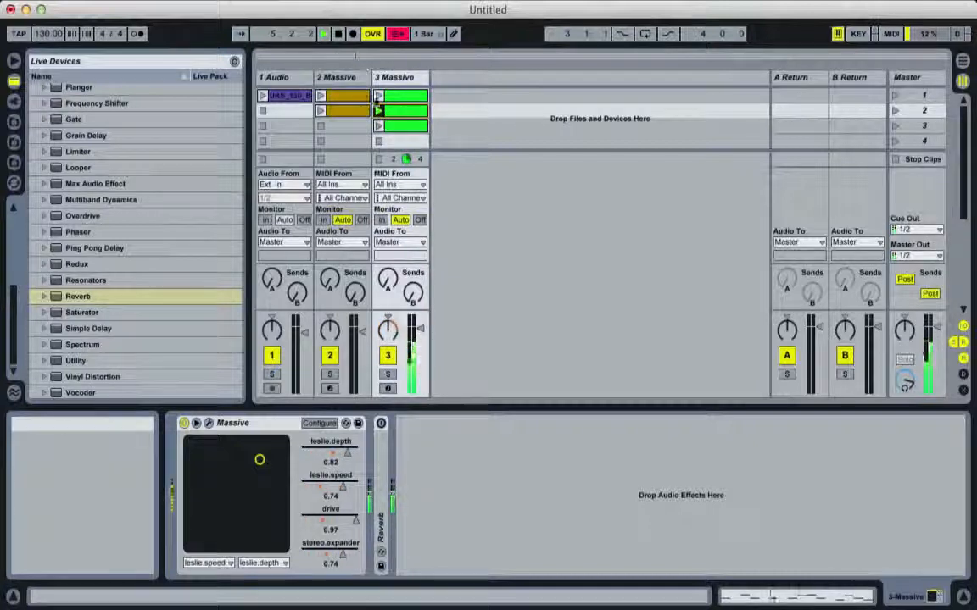
pyautogui.click(380, 96)
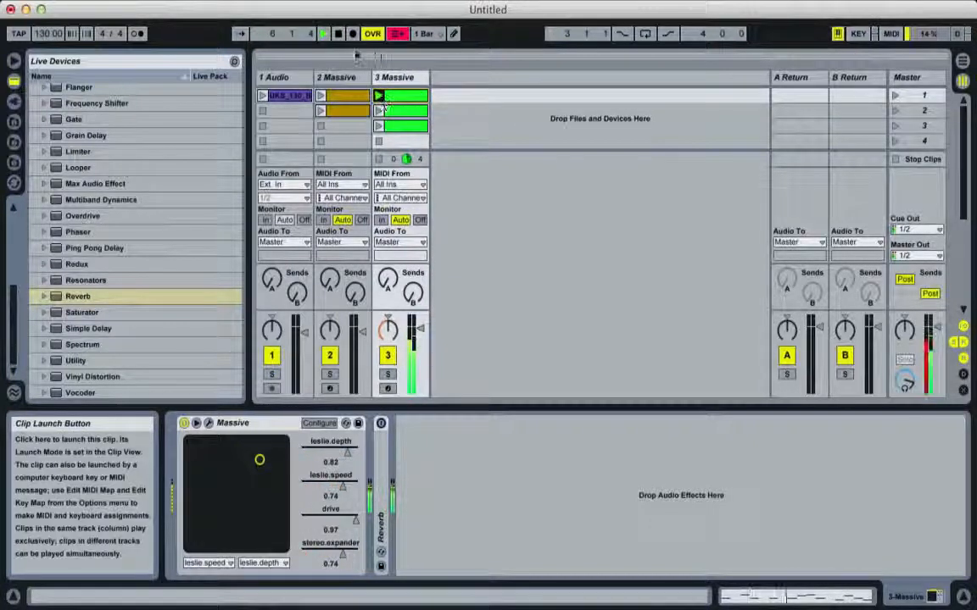
# Stop the transport and show the stereo.expander envelope of the second clip on track 3 Massive
pyautogui.click(338, 34)
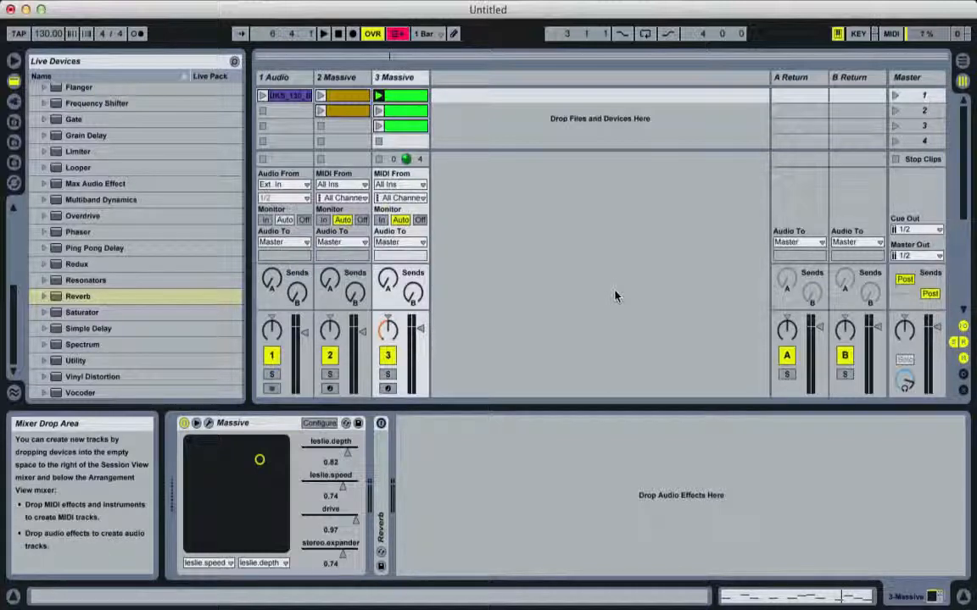
pyautogui.click(404, 126)
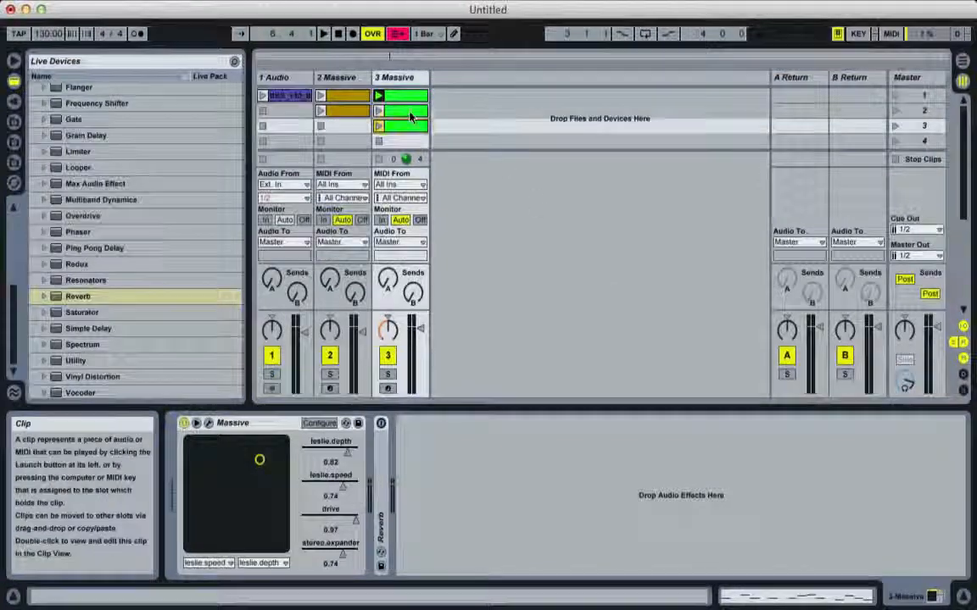
pyautogui.click(411, 117)
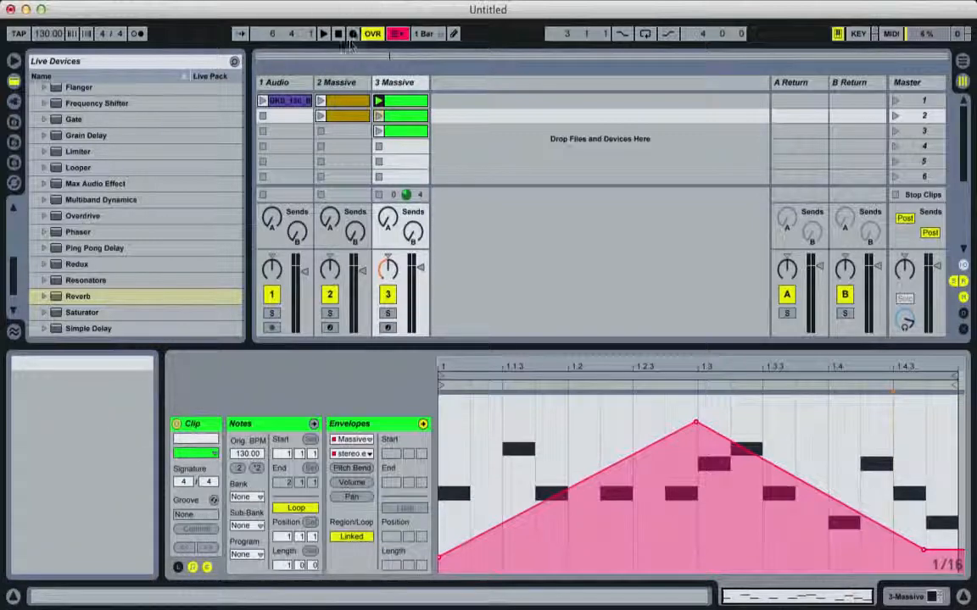
# Play the track 1 Audio clip together with the first and, after it, the second clip on track 2 Massive
pyautogui.click(262, 101)
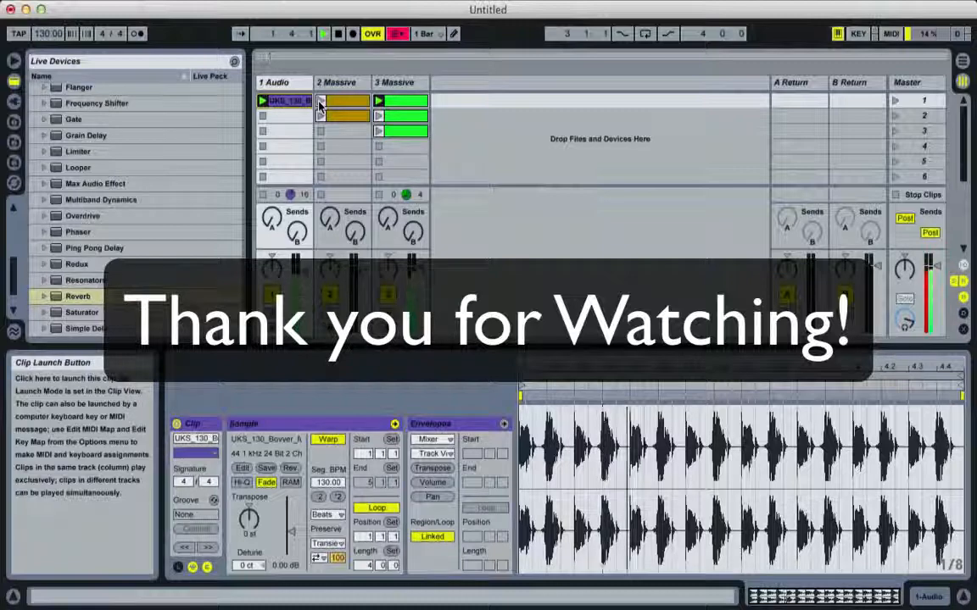
pyautogui.click(322, 102)
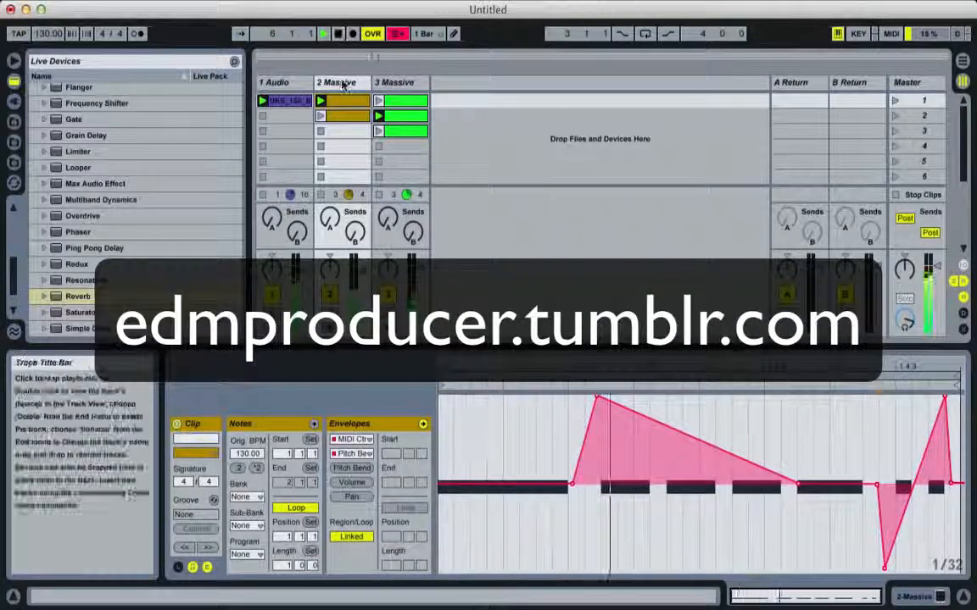
pyautogui.click(320, 117)
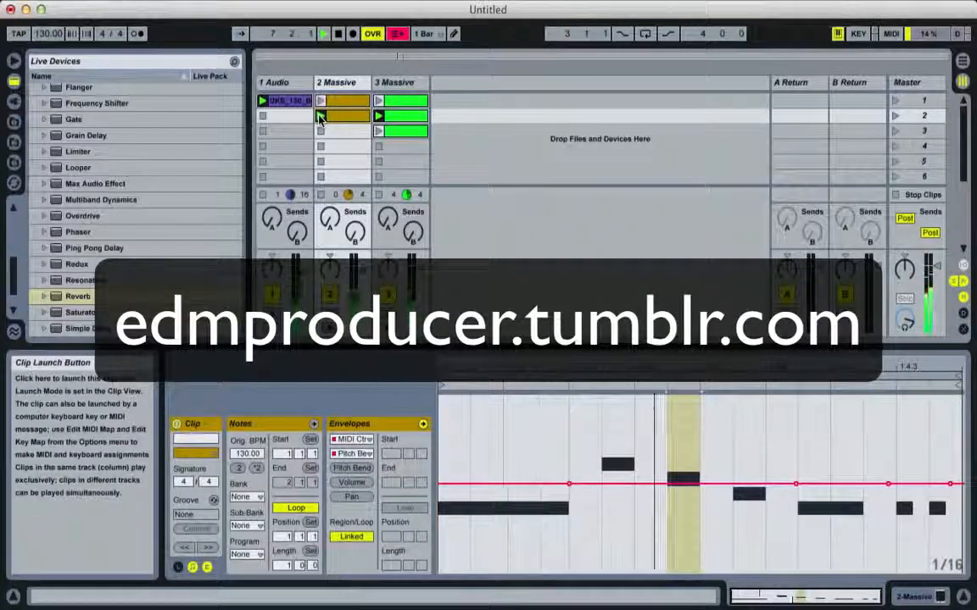